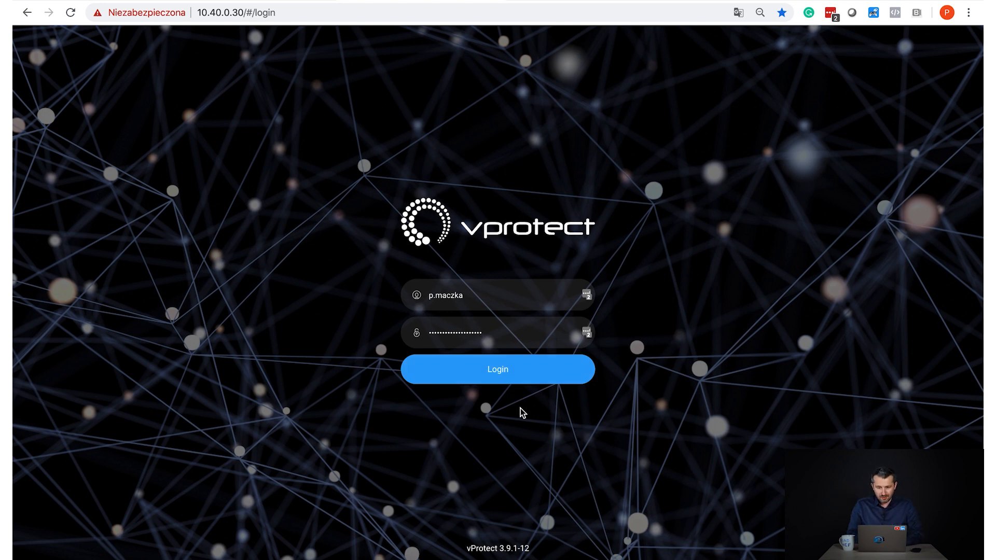
Log in with the prefilled credentials and examine the backup success rate on the dashboard.
left_click(500, 373)
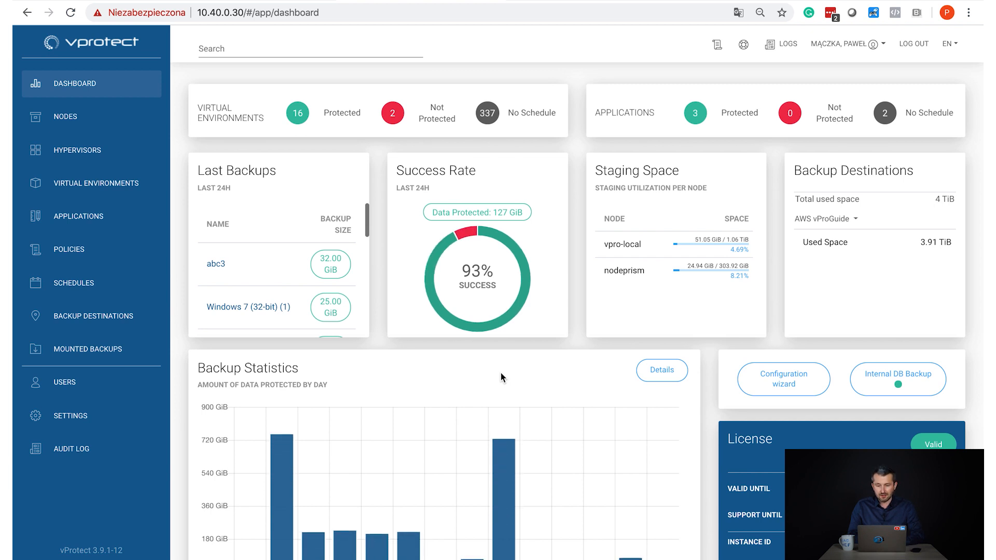
scroll(501, 374, "down", 1)
scroll(500, 373, "up", 1)
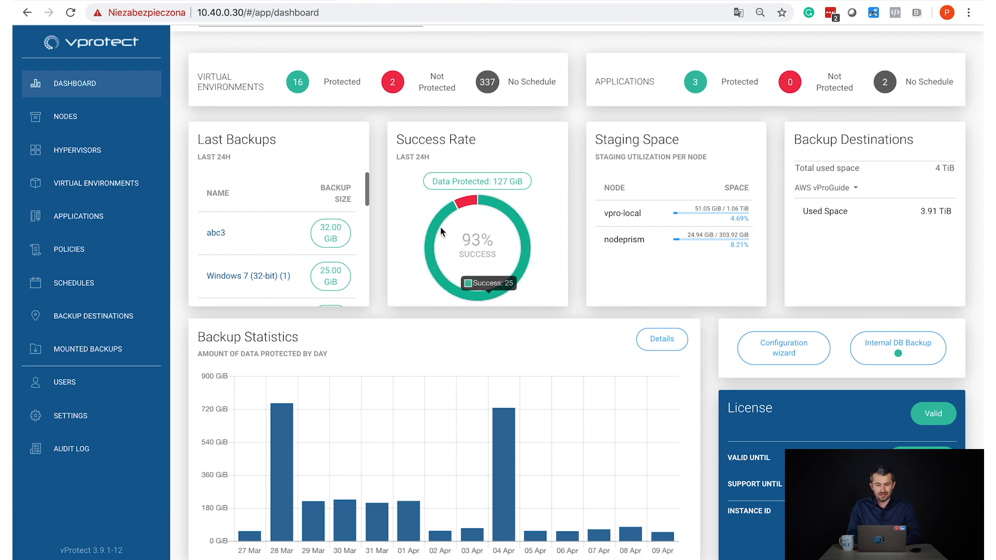
mouse_move(437, 220)
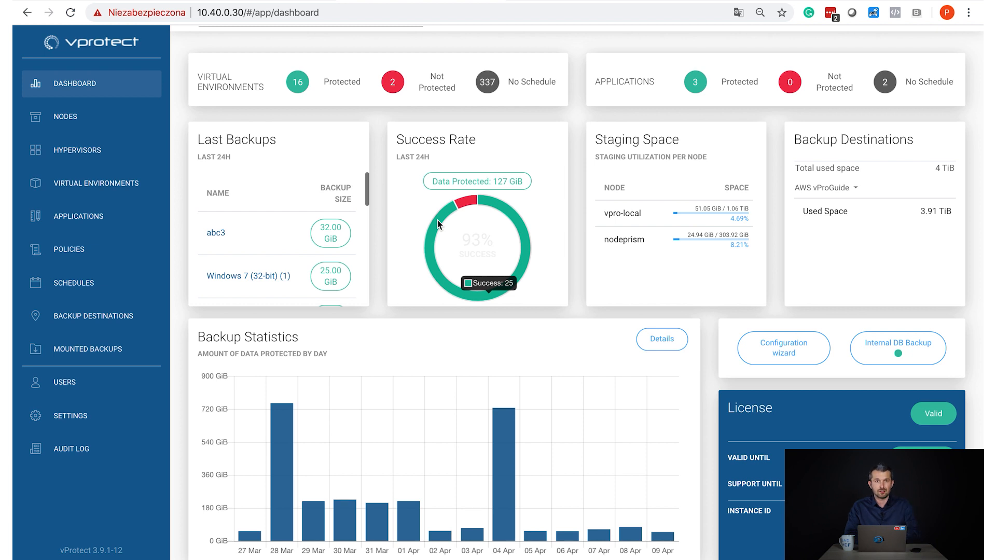
mouse_move(468, 201)
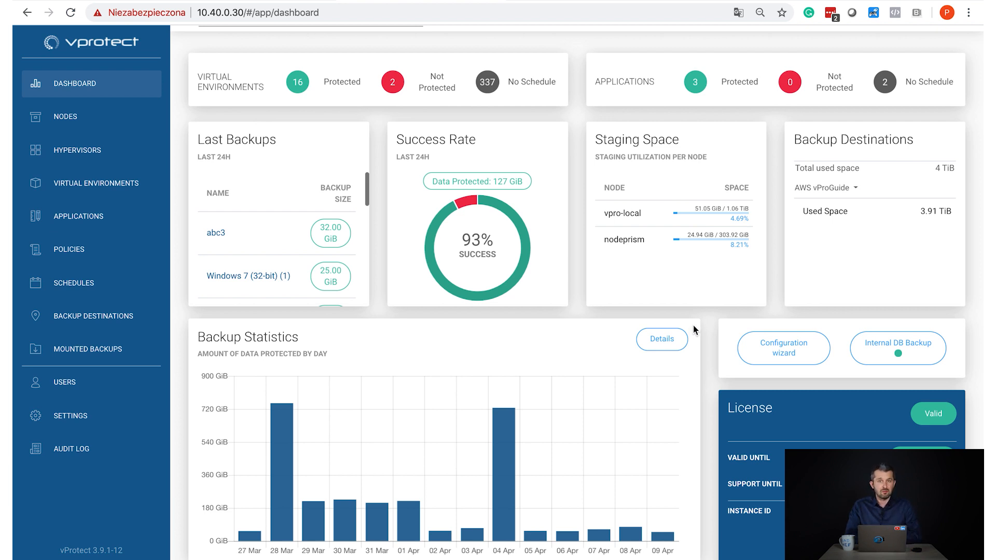
Open the configuration wizard and bring up the connection form for a Citrix Hypervisor (XenServer) / XCP-ng host.
left_click(760, 354)
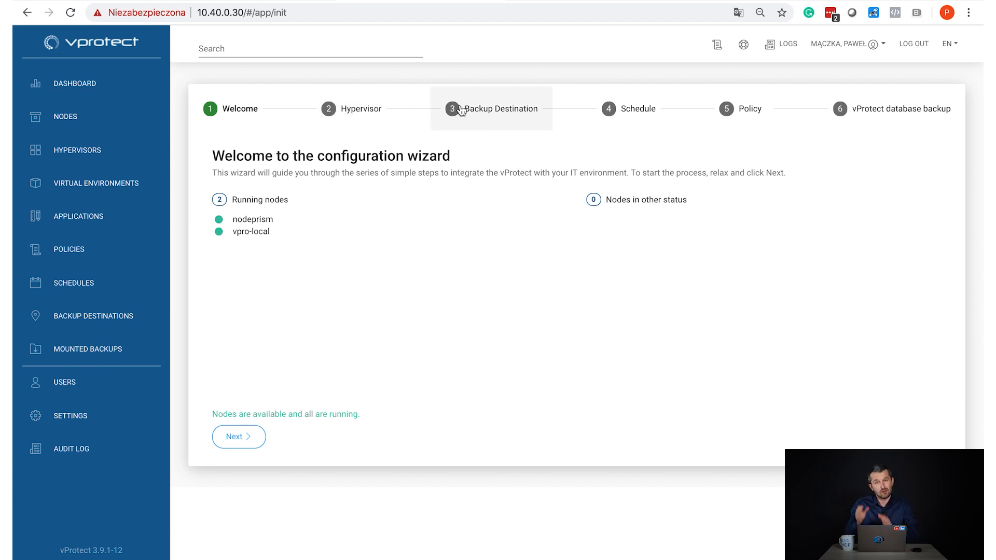
left_click(370, 121)
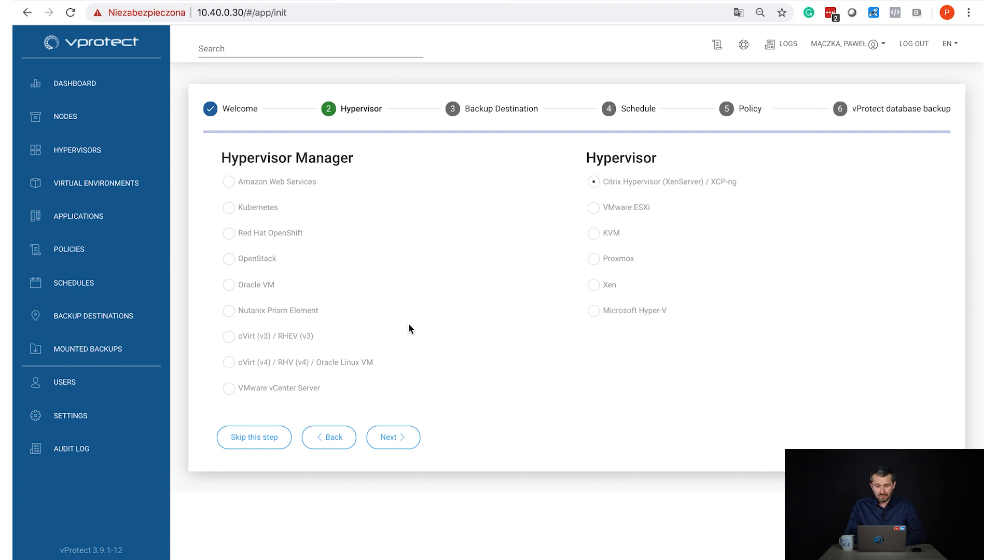
left_click(370, 438)
left_click(263, 177)
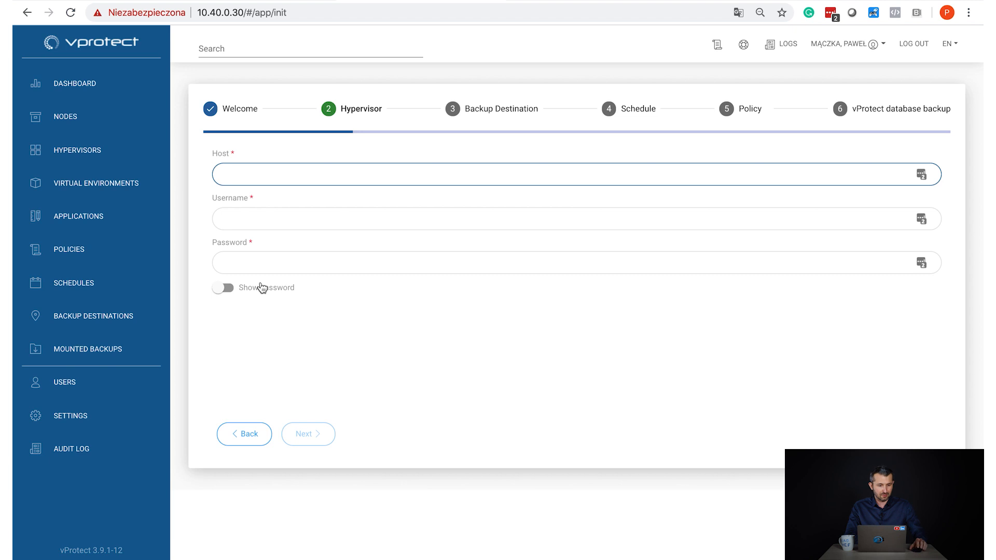
Filter the list of configured hypervisors to the Citrix Hypervisor (XenServer) / XCP-ng type.
left_click(88, 154)
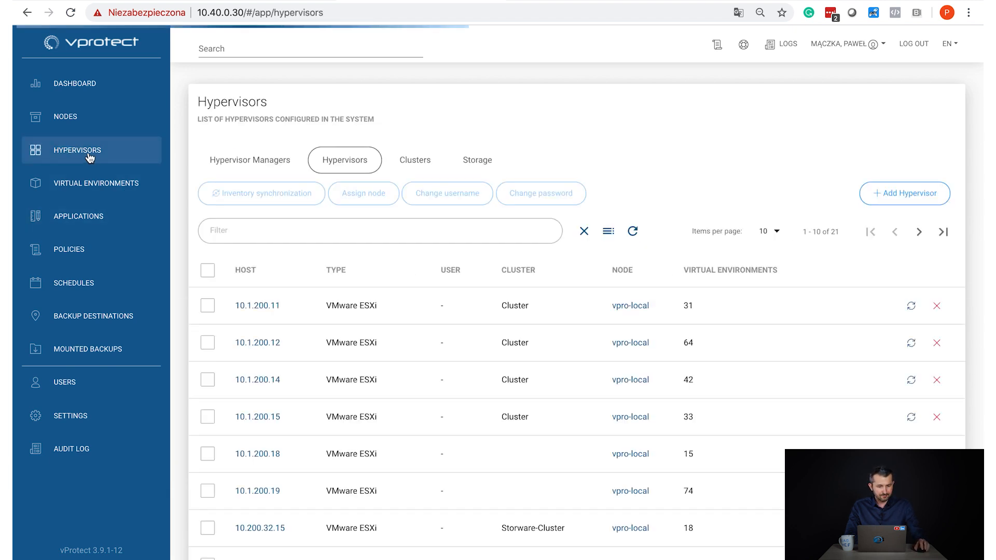
left_click(615, 237)
left_click(381, 260)
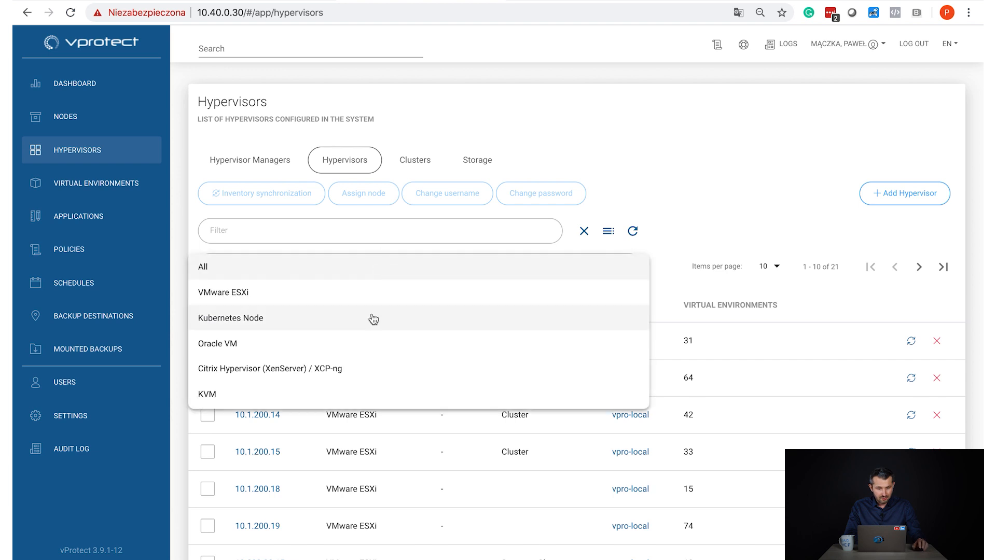
left_click(363, 367)
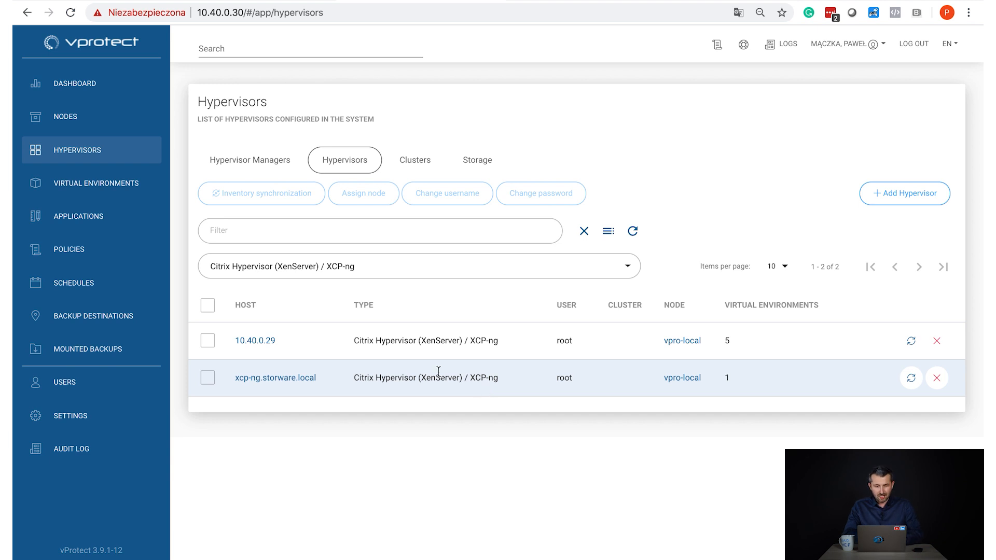
Run inventory synchronization for the xcp-ng.storware.local hypervisor and collapse the tasks console.
left_click(736, 377)
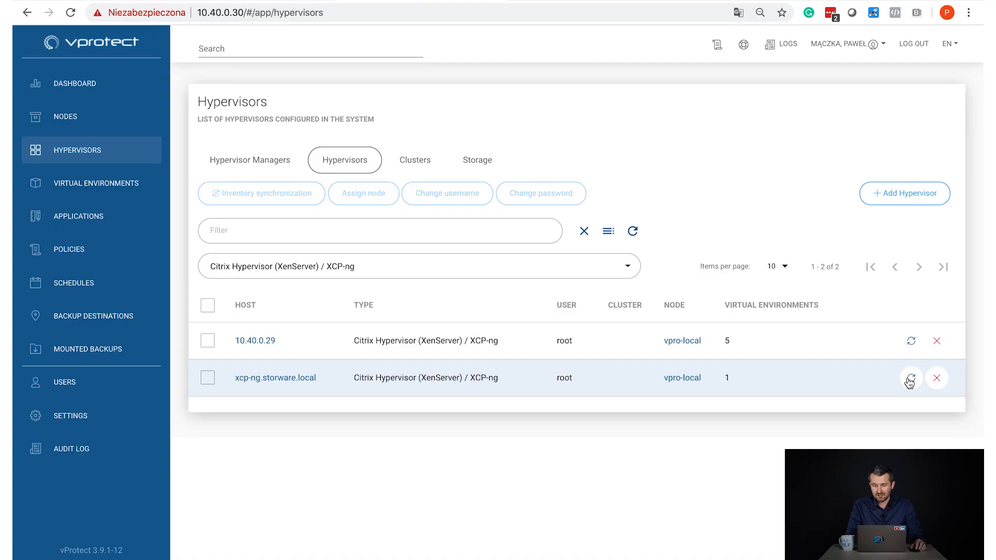
left_click(911, 381)
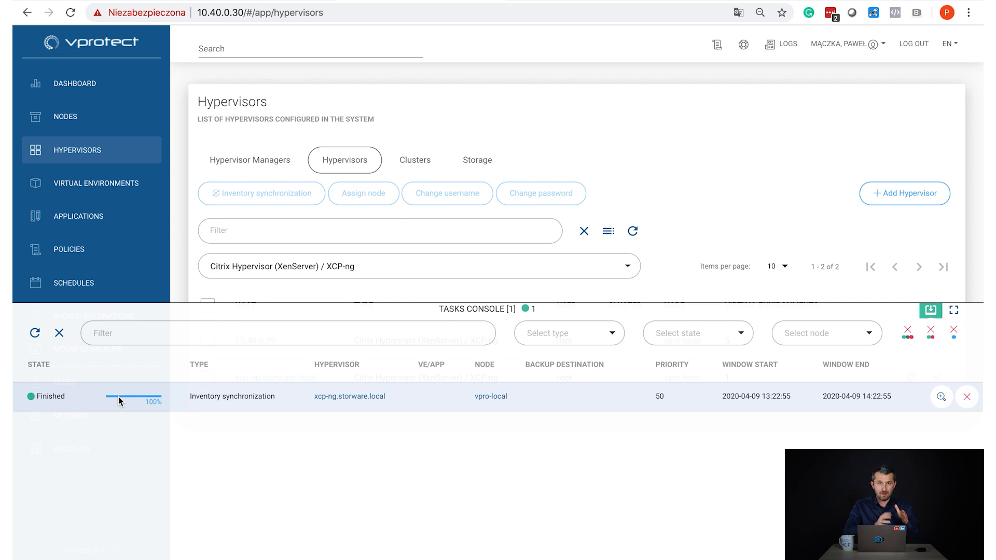
left_click(462, 310)
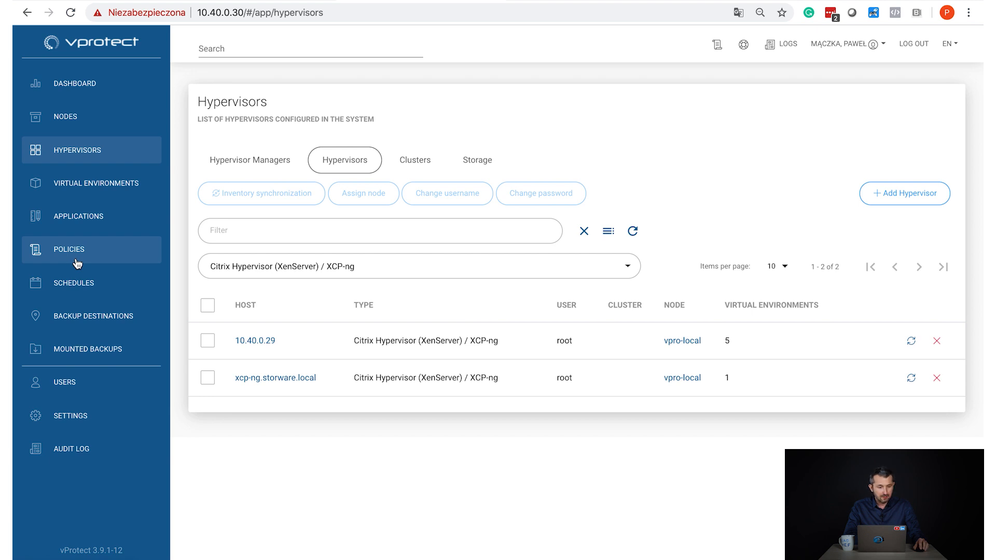
Examine the configured backup destinations and the destination types offered for creating a new one.
left_click(108, 326)
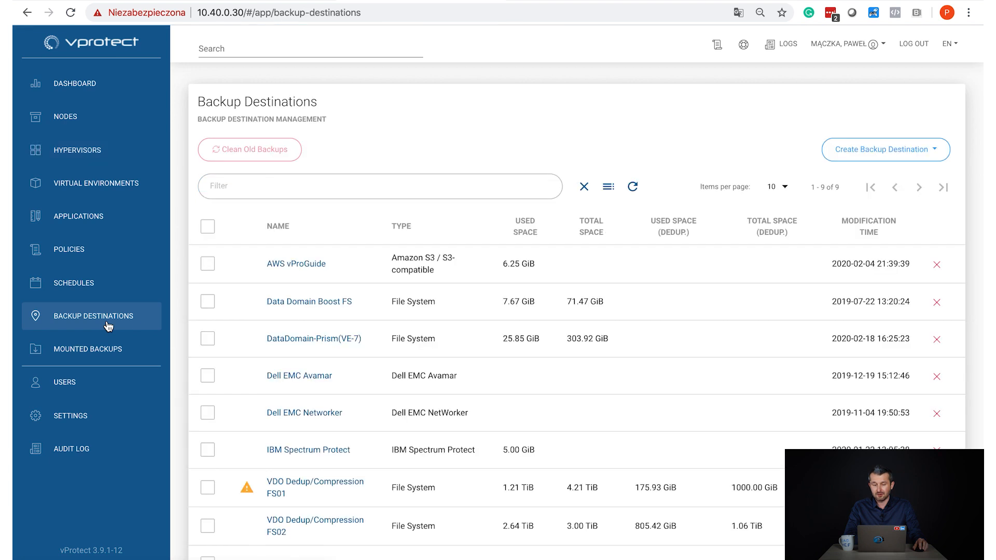
left_click(872, 153)
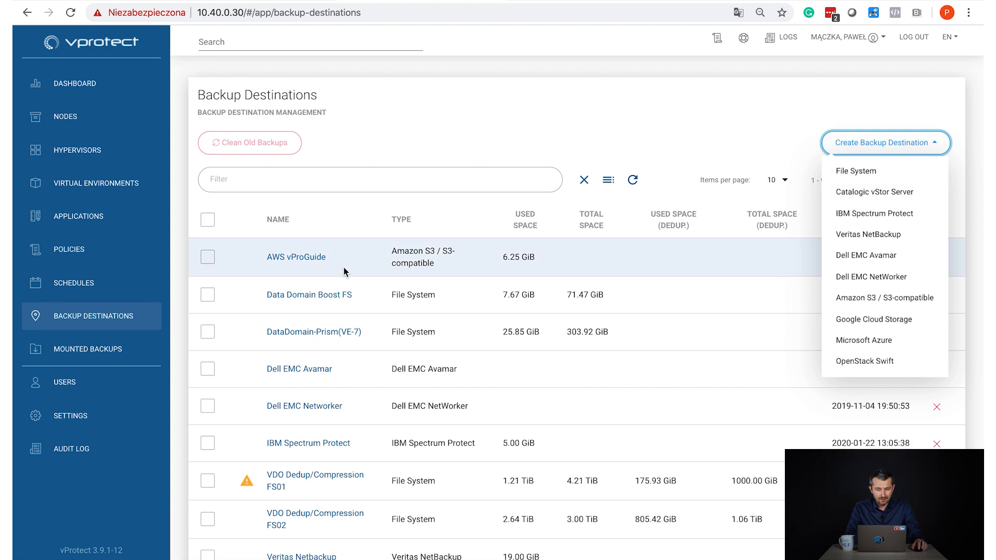
scroll(342, 363, "down", 1)
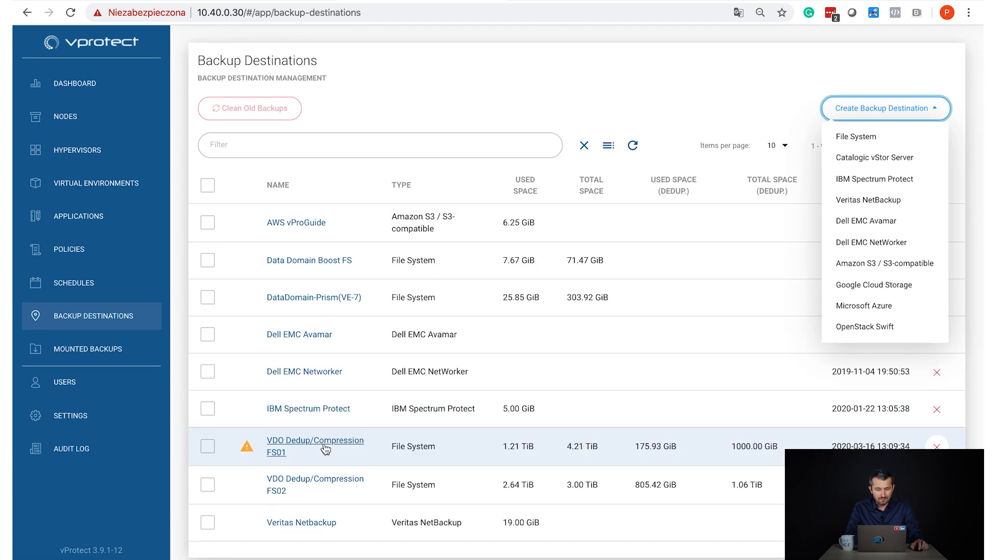
Open the VDO Dedup/Compression FS01 backup destination and examine its storage path, deduplication and retention settings.
left_click(303, 445)
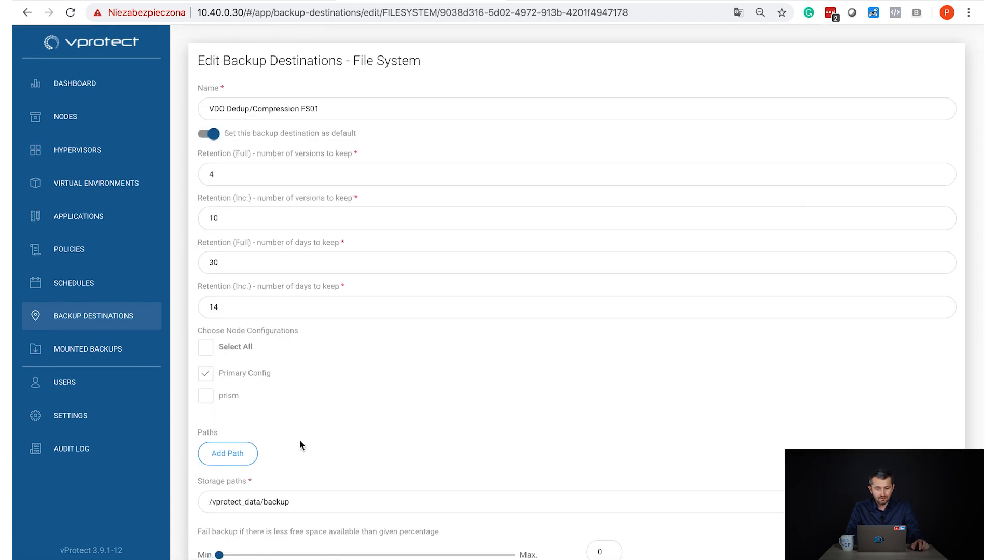
scroll(297, 372, "down", 6)
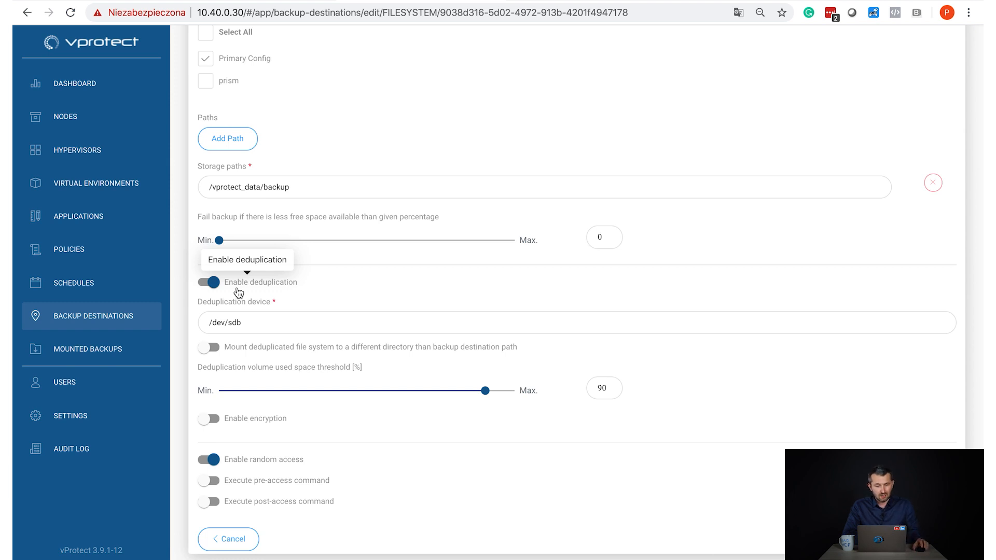
triple_click(261, 324)
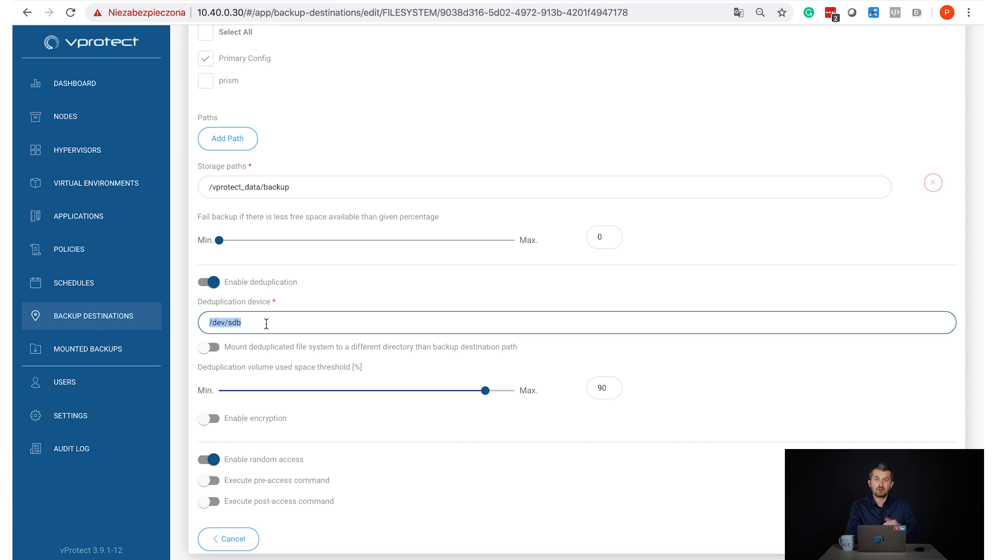
scroll(266, 324, "up", 7)
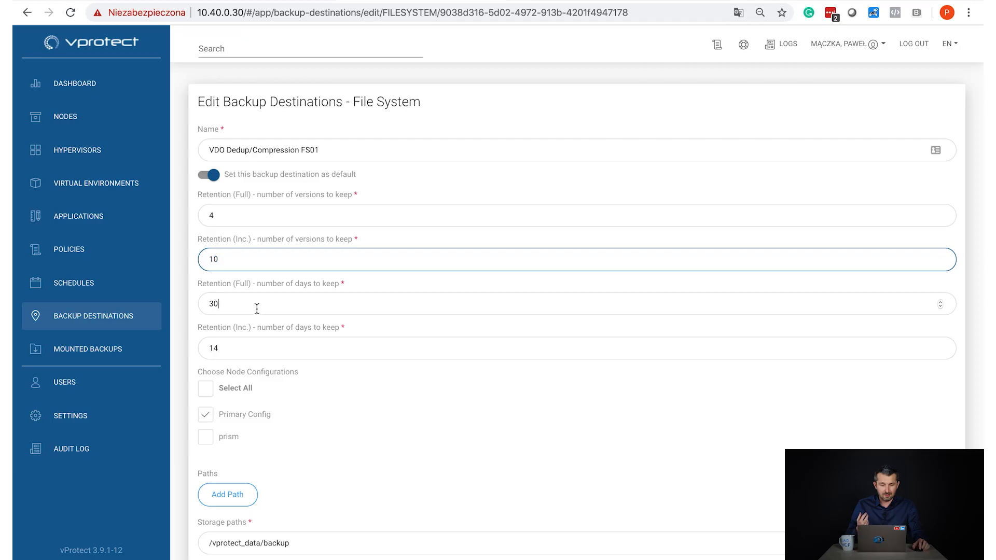
left_click(466, 306)
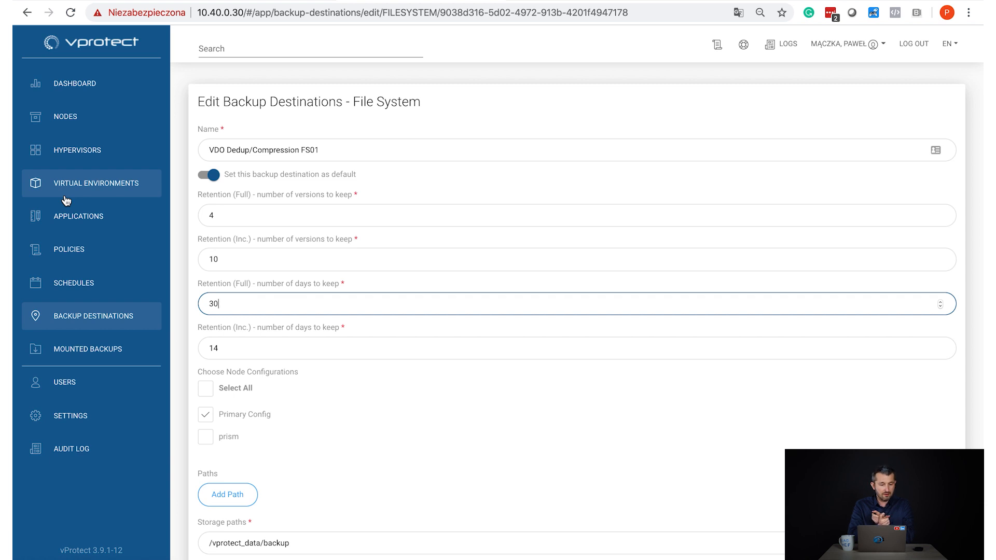
Create a virtual environment backup policy and name it "XCP-ng | Citrix Policy".
left_click(88, 265)
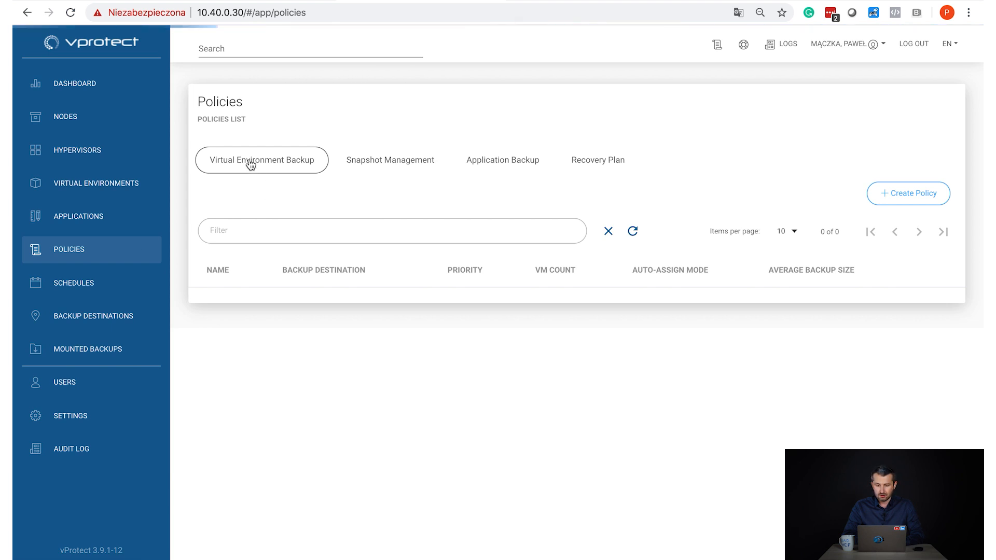
left_click(909, 201)
left_click(317, 205)
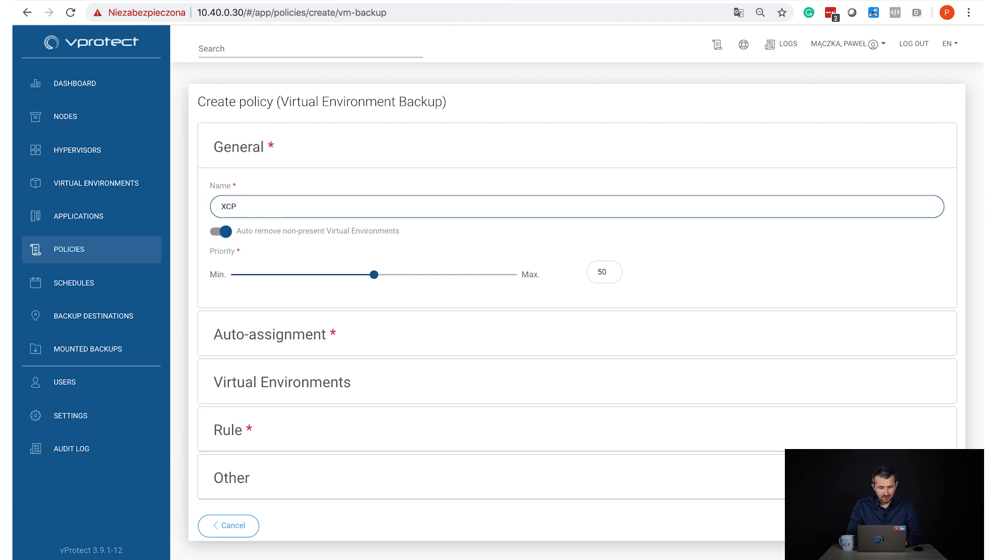
type("XCP-ng | Citrix Policy")
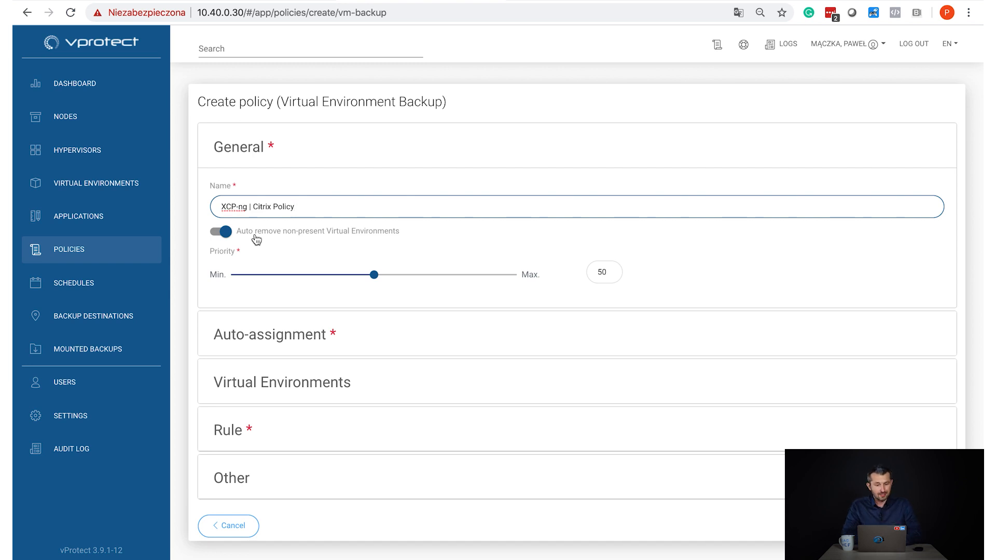
Set the policy's auto-assign mode to Assign and remove.
left_click(282, 334)
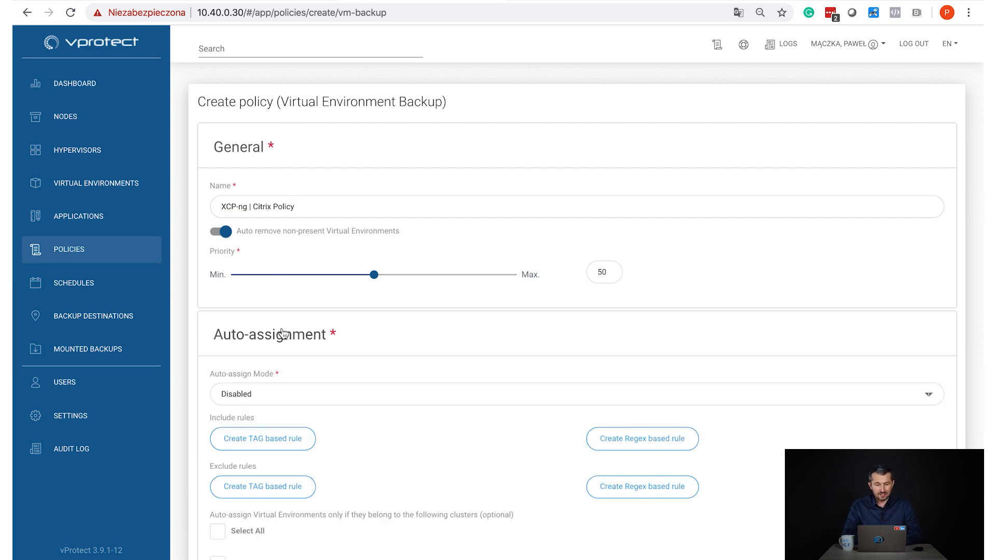
scroll(296, 395, "down", 2)
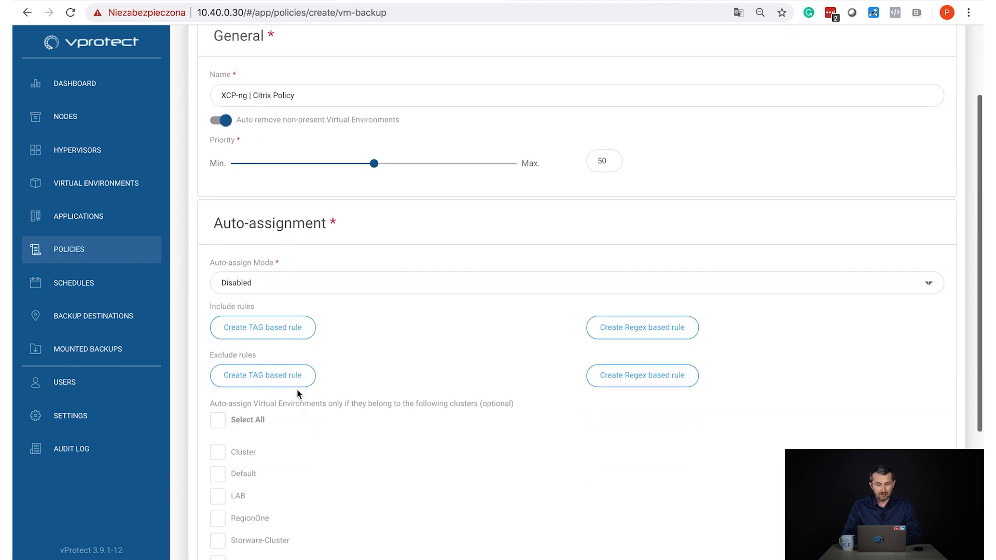
left_click(270, 281)
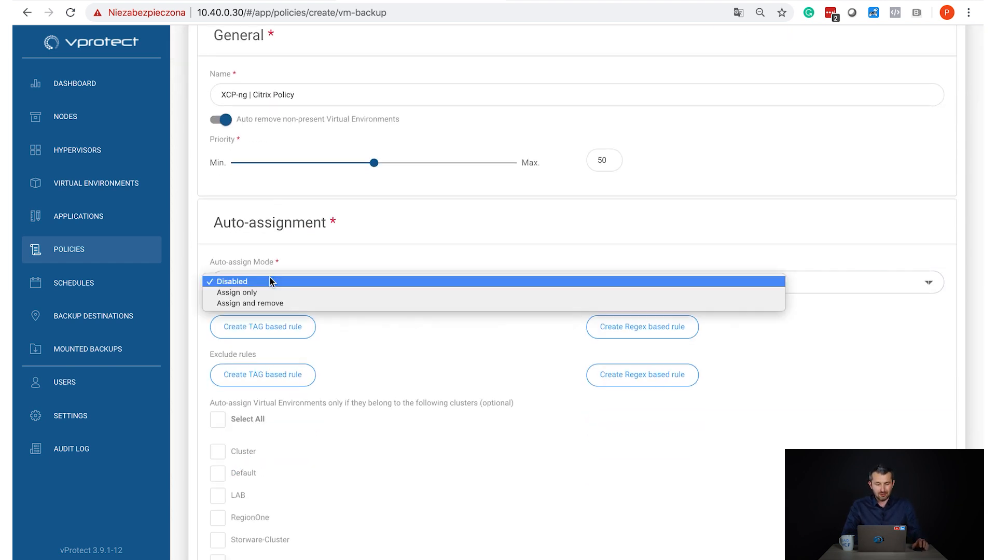
left_click(280, 304)
Add a TAG-based include rule with the tag vPro-Citrix, leaving no Regex-based include rule.
left_click(295, 331)
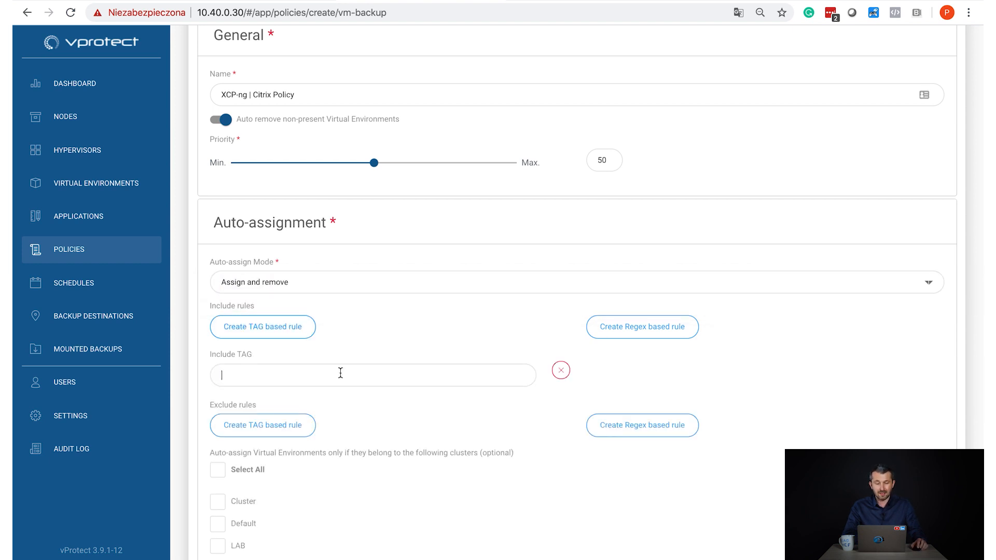
left_click(606, 334)
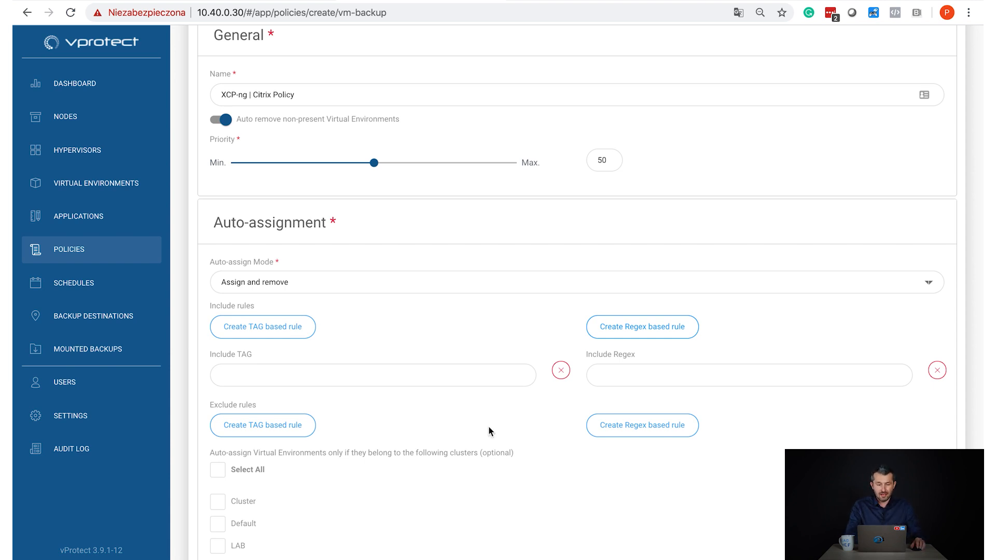
left_click(298, 369)
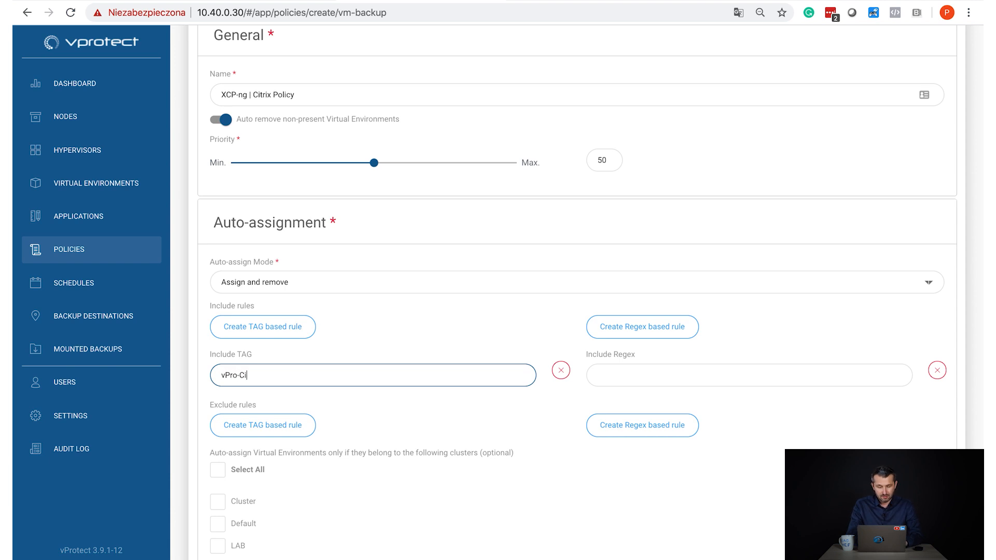
key("Tab")
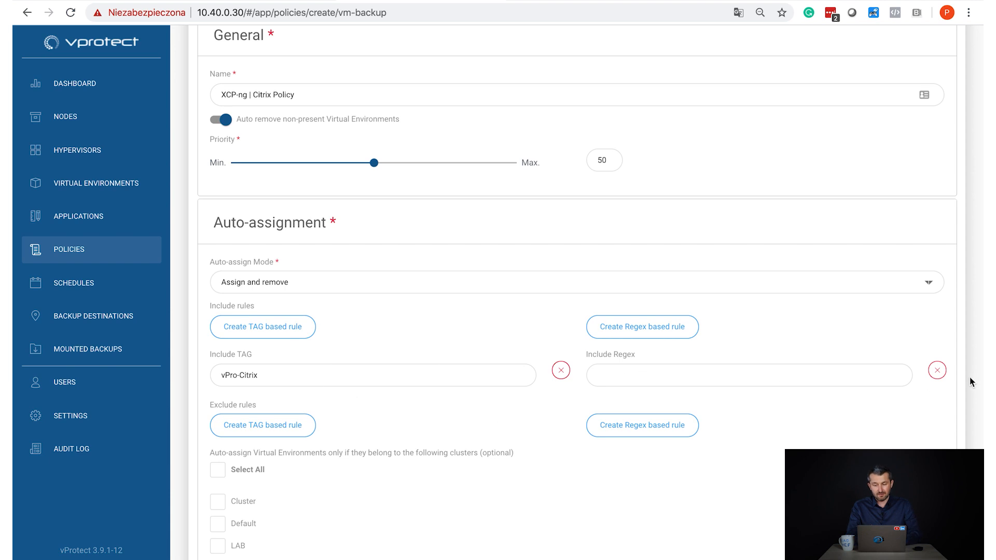
left_click(936, 370)
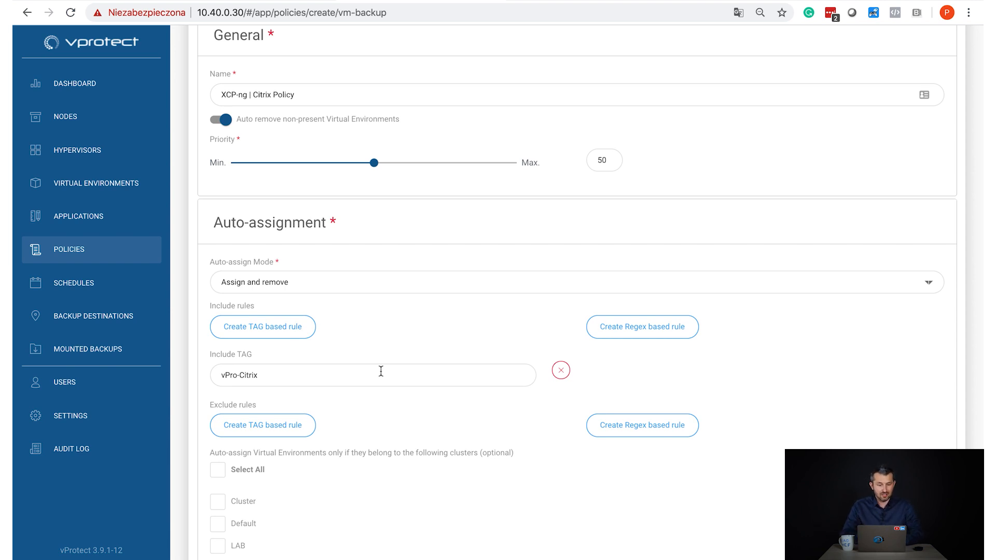
Select all clusters as the ones whose virtual environments are auto-assigned to the policy.
scroll(380, 371, "down", 5)
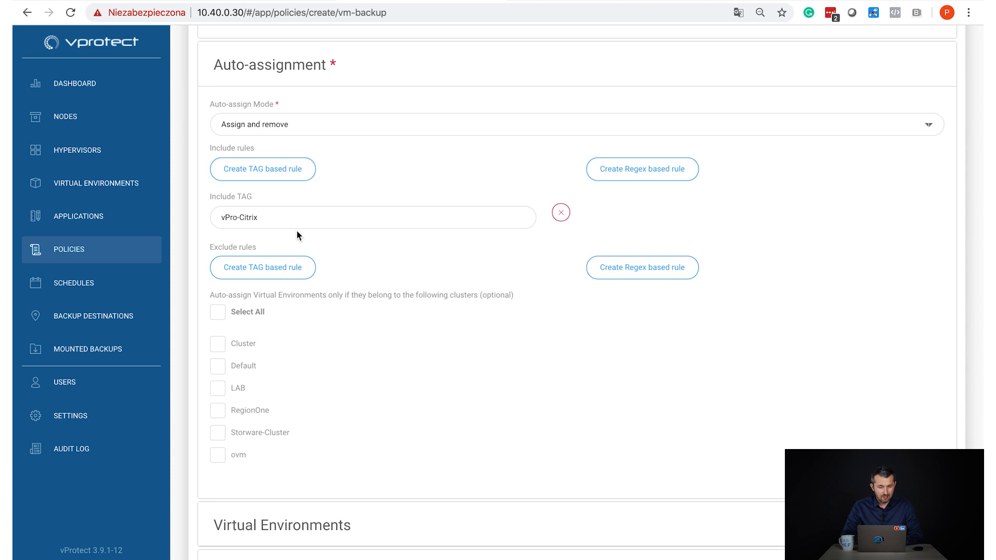
scroll(295, 233, "down", 4)
left_click(216, 188)
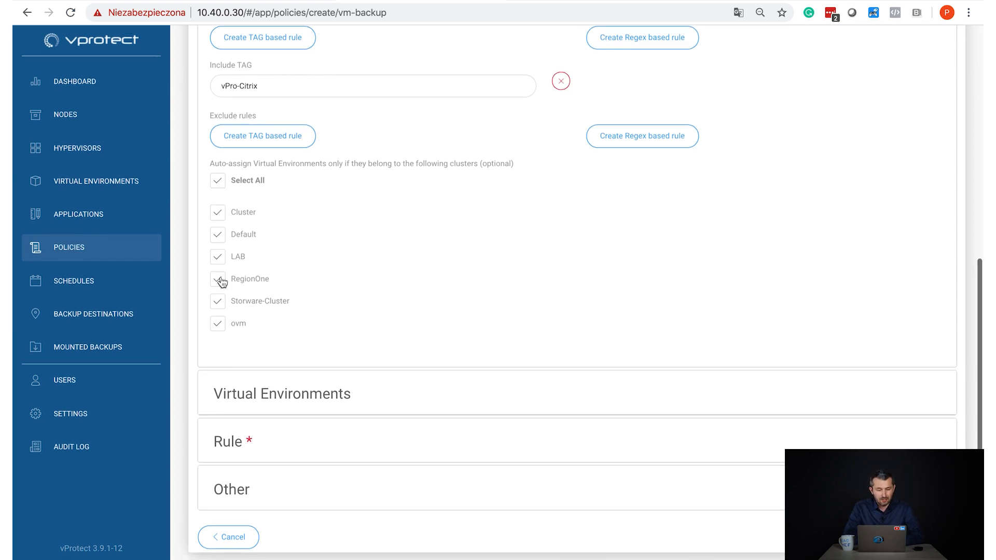
Pass over the individual virtual environments, set the rule's destination to VDO Dedup/Compression FS01 with the DAILY_INCREMENTAL schedule, and save the policy.
left_click(265, 396)
scroll(311, 413, "down", 6)
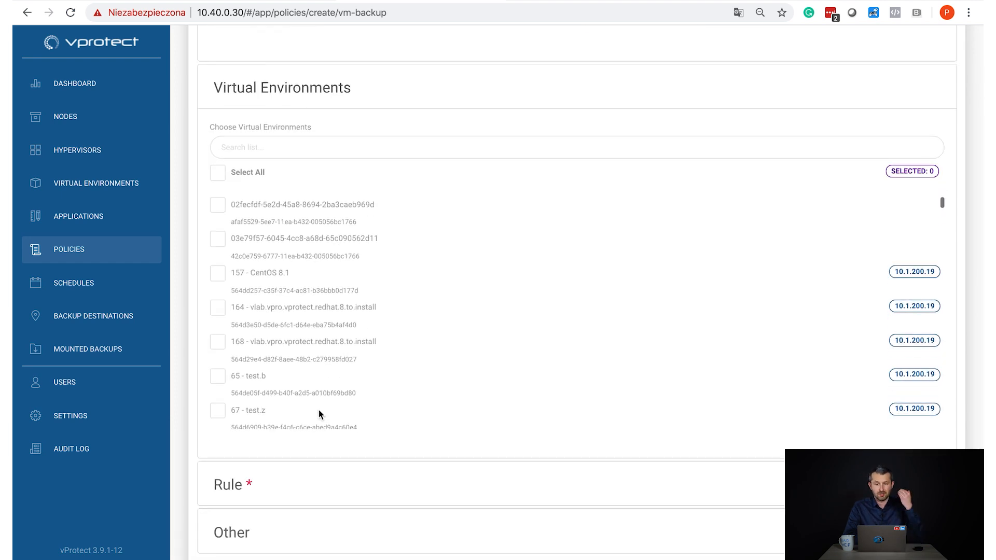
scroll(287, 331, "down", 5)
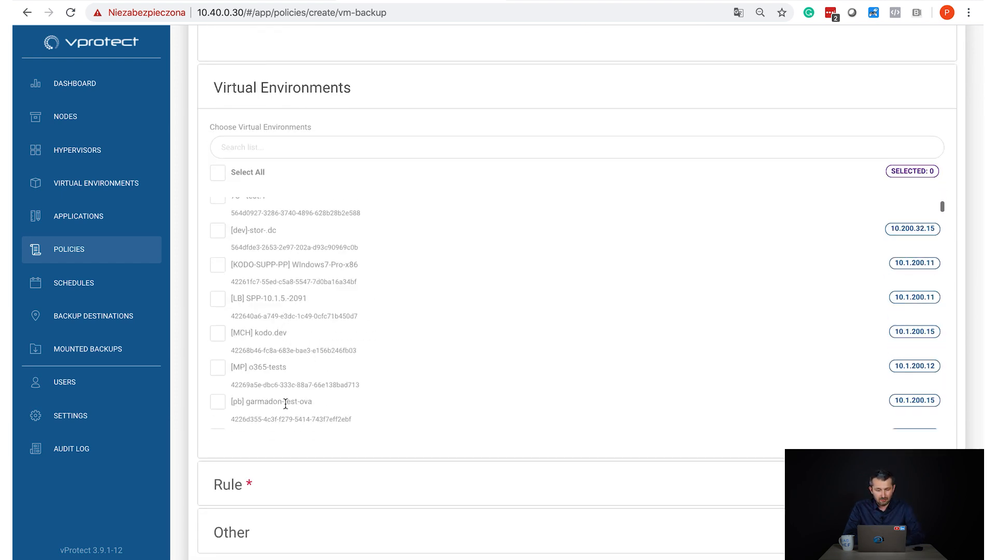
left_click(248, 488)
scroll(278, 410, "down", 10)
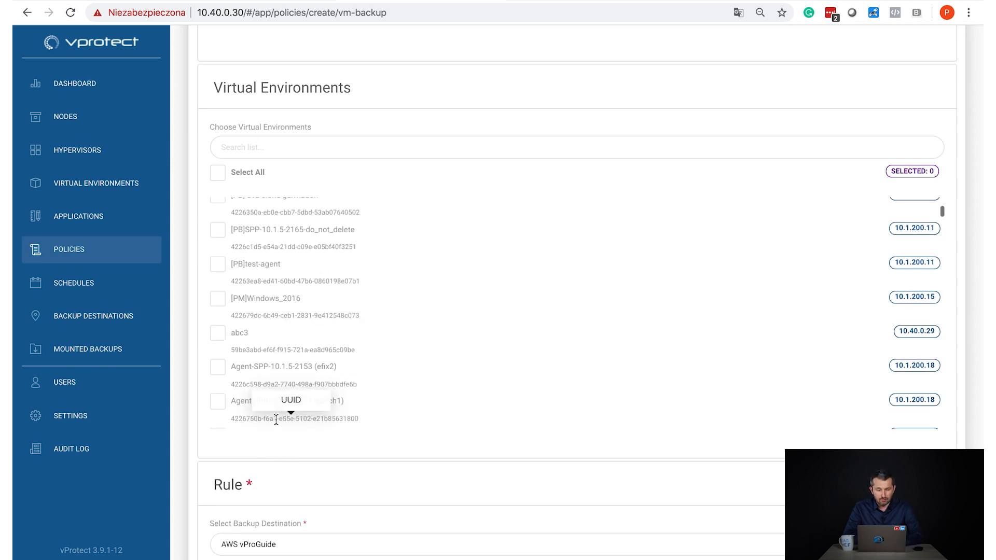
scroll(286, 508, "down", 5)
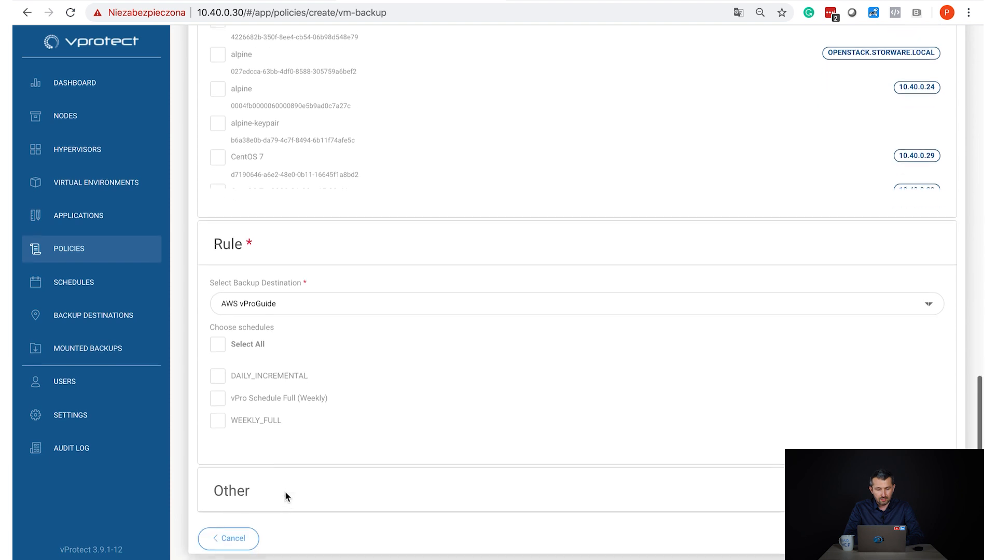
left_click(261, 306)
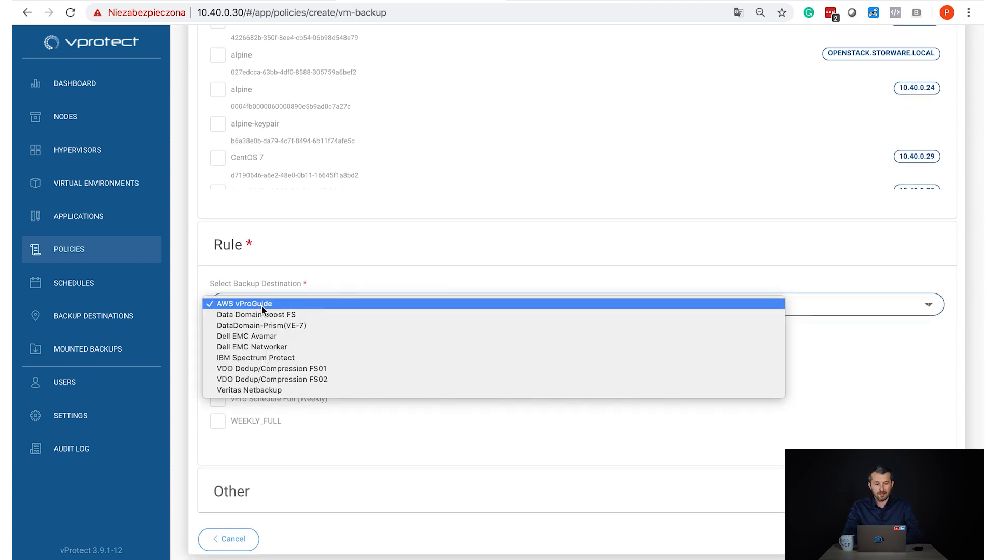
left_click(285, 370)
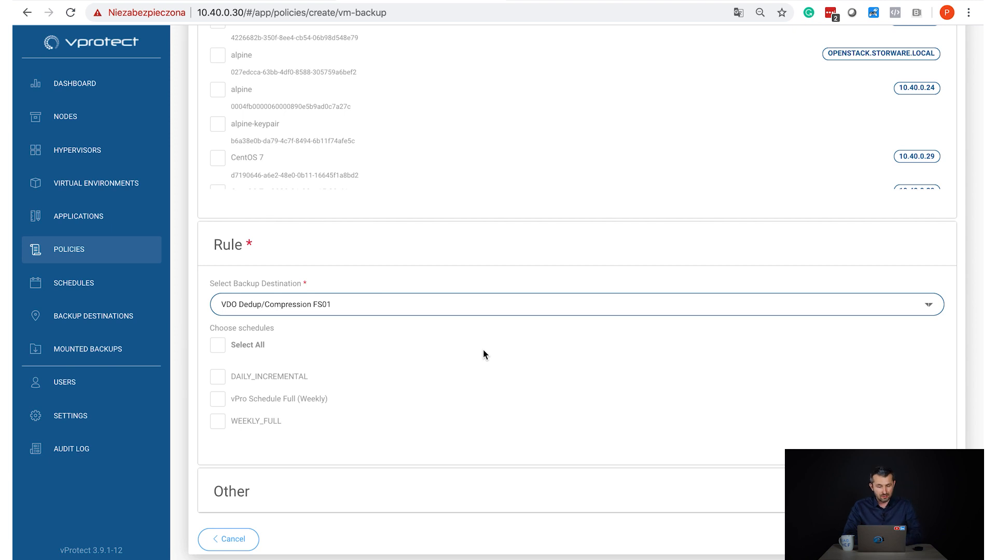
left_click(217, 378)
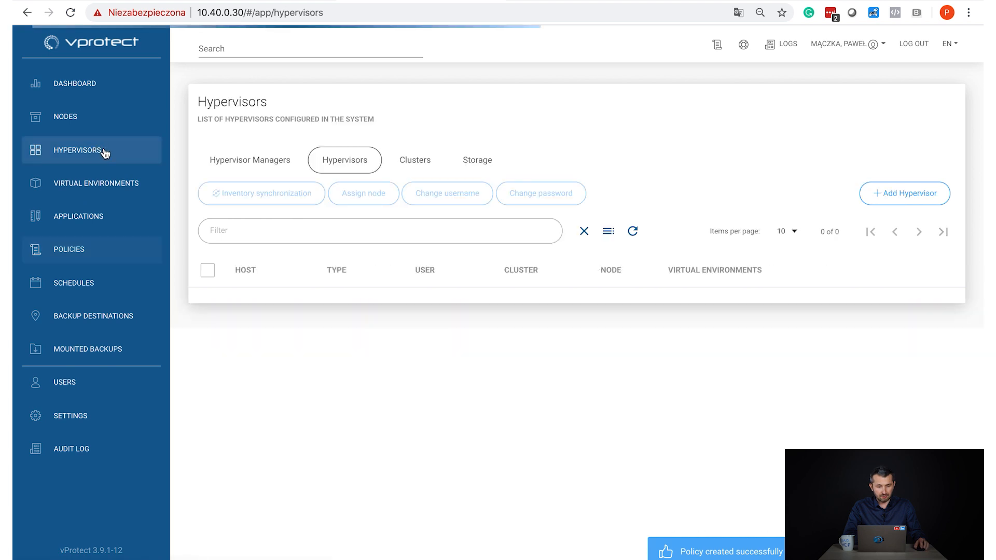
Filter the hypervisors by type Citrix Hypervisor (XenServer) / XCP-ng and synchronize the inventory of xcp-ng.storware.local.
left_click(608, 231)
left_click(491, 263)
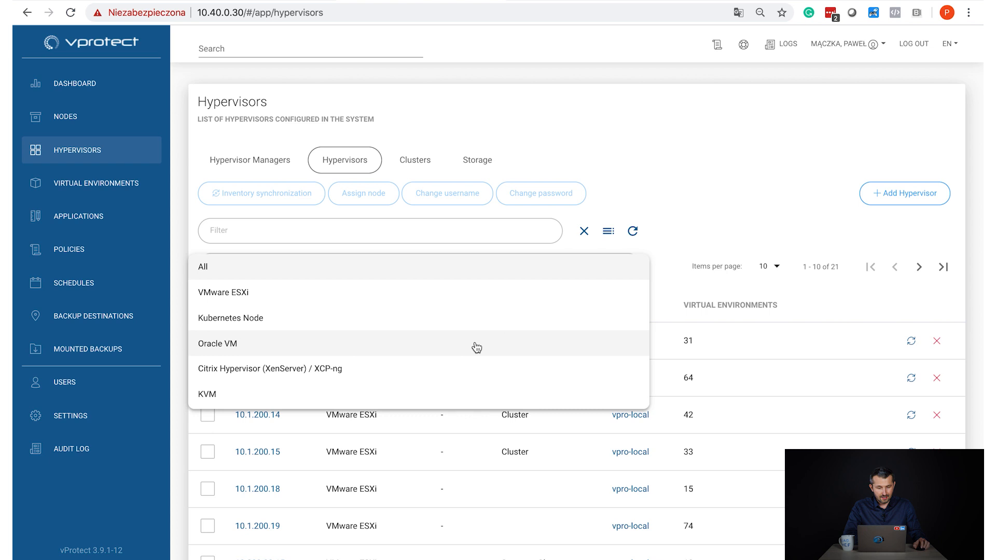
left_click(460, 369)
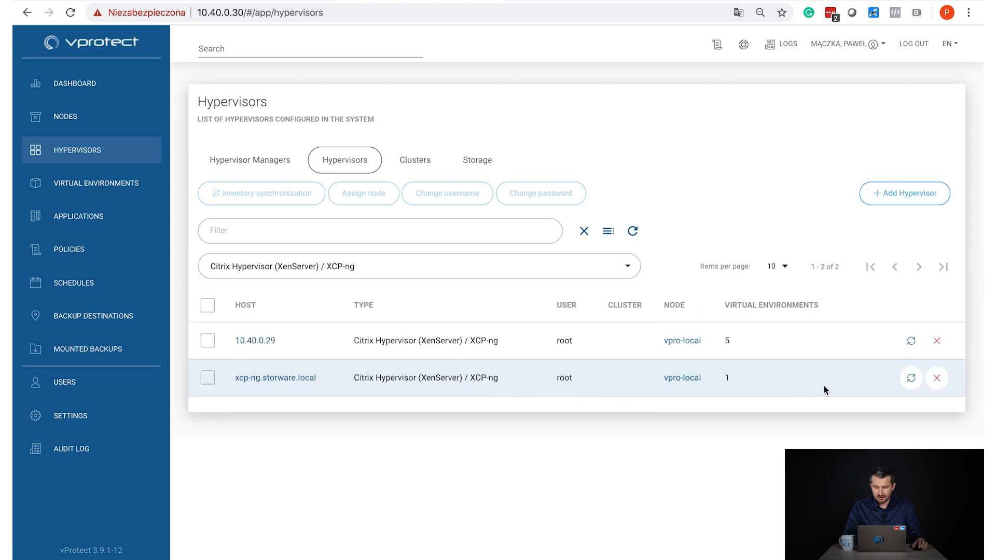
left_click(910, 380)
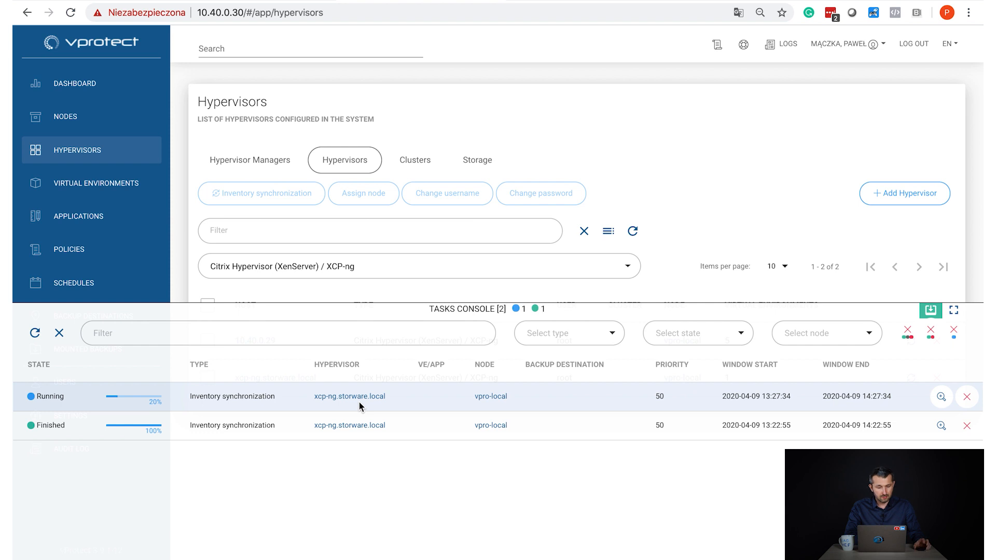
left_click(460, 310)
Start an on-demand Incremental backup of "XCP-ng | Citrix Policy" to VDO Dedup/Compression FS01 from the policies list.
left_click(93, 249)
mouse_move(340, 549)
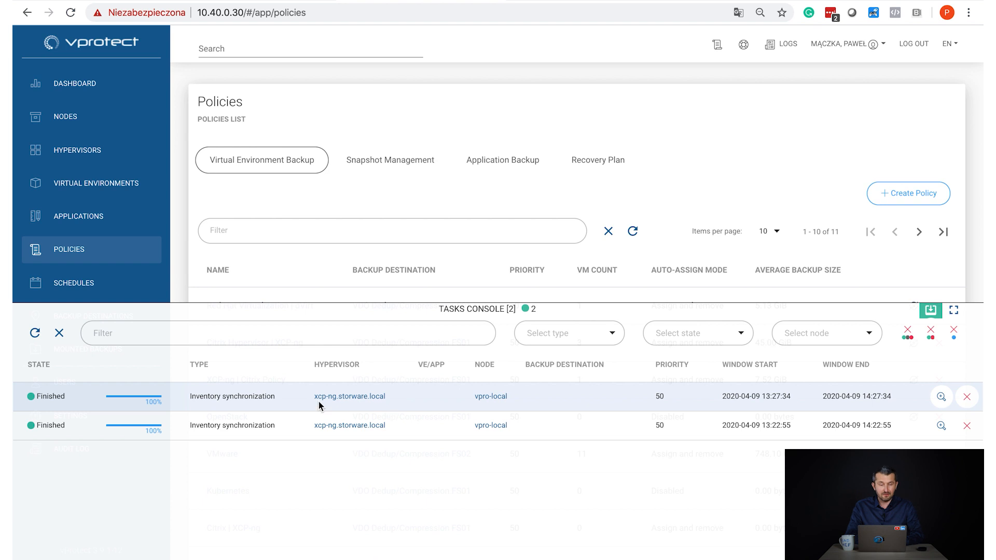
left_click(460, 309)
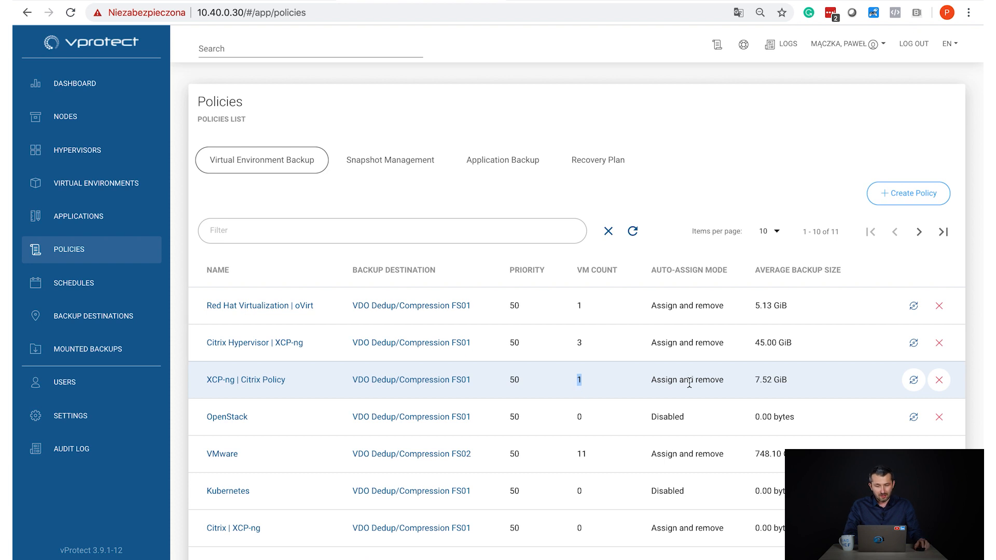
left_click(912, 382)
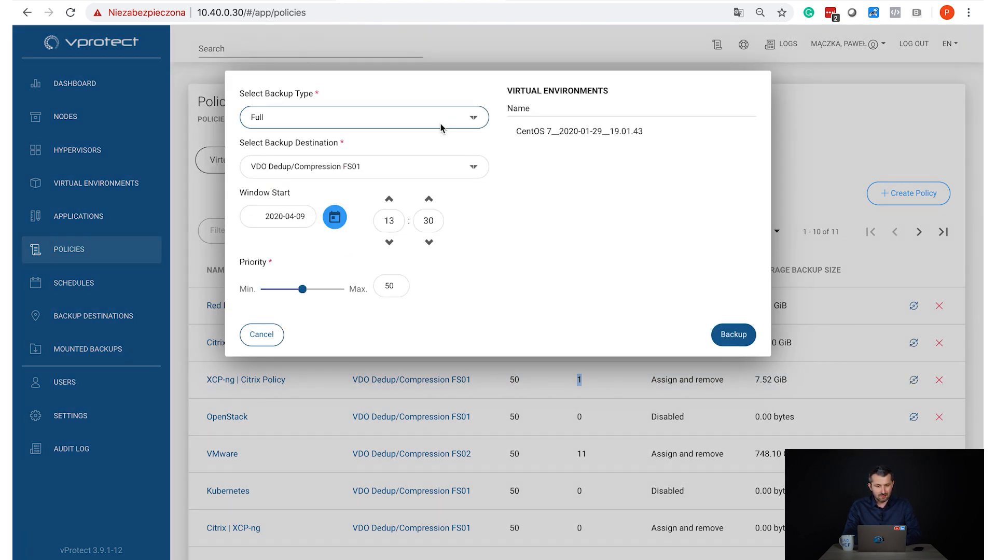
left_click(424, 126)
left_click(422, 128)
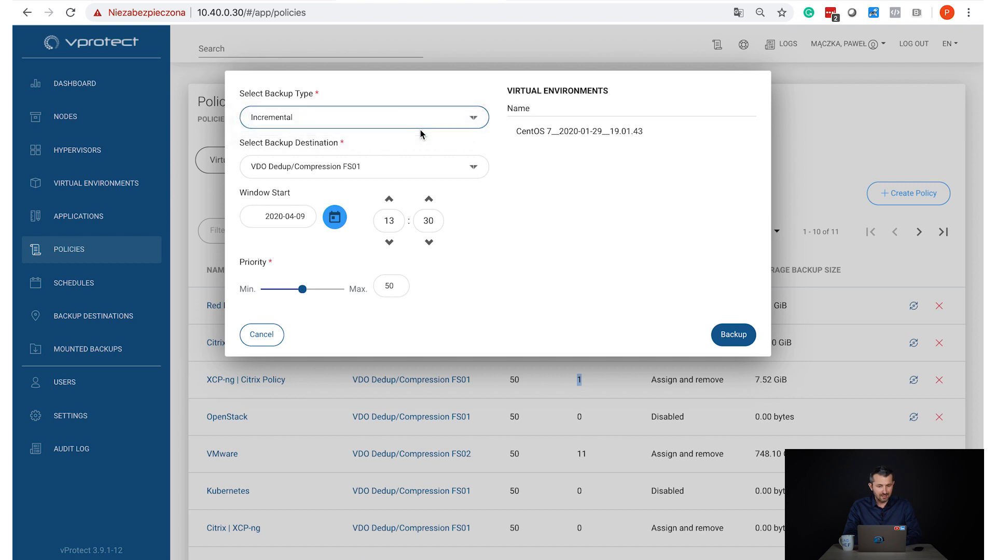
left_click(401, 175)
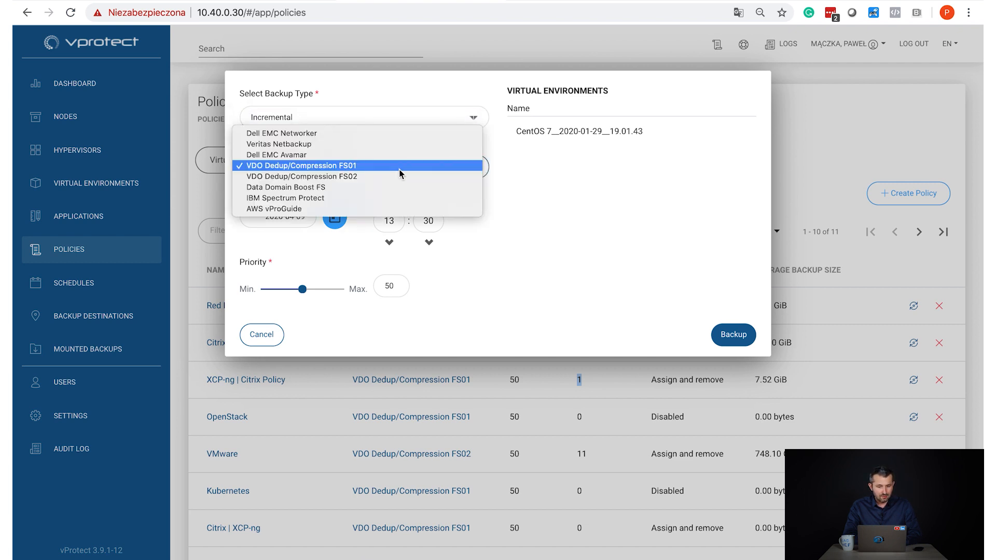
left_click(400, 170)
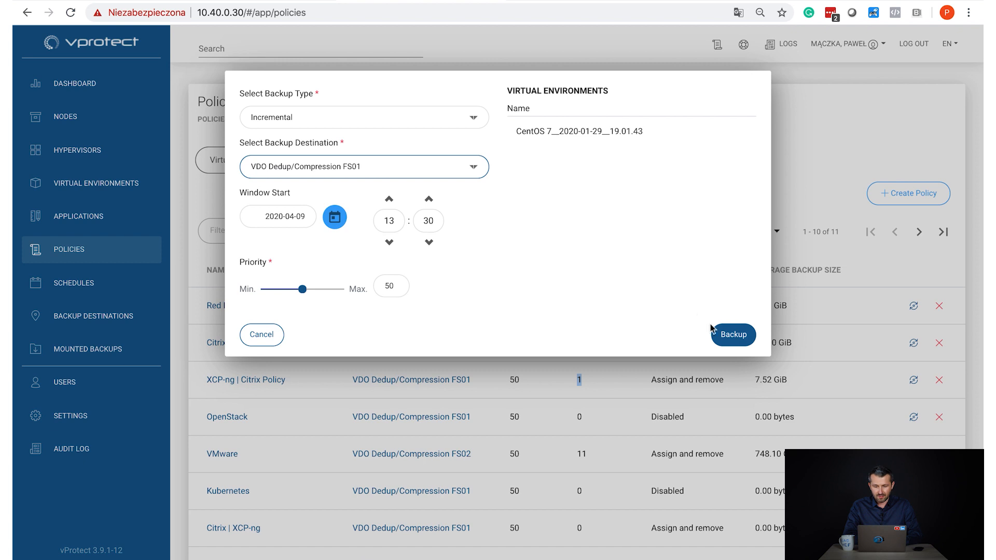
left_click(731, 338)
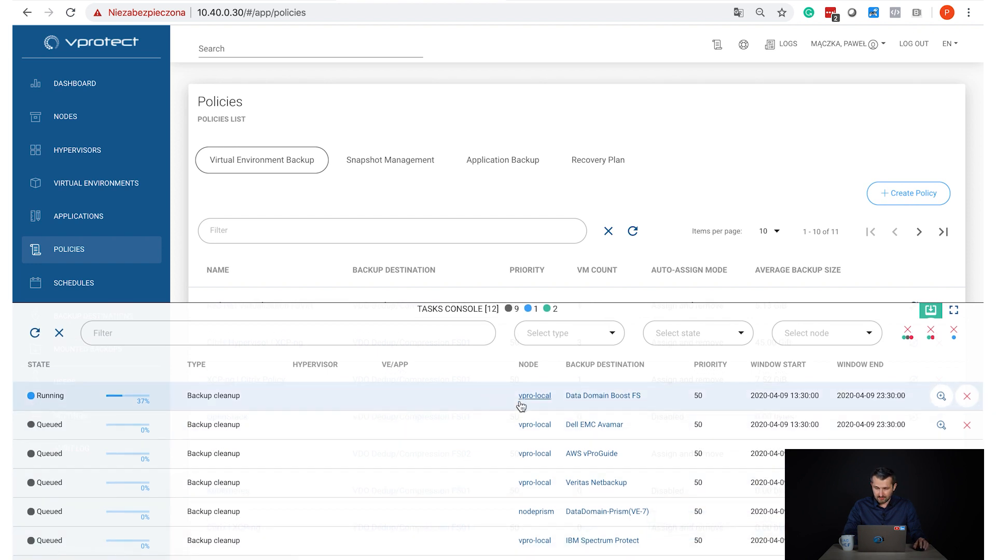
Find the export task of the CentOS 7 virtual machine in the tasks console and check its progress.
scroll(520, 404, "down", 5)
scroll(520, 405, "up", 5)
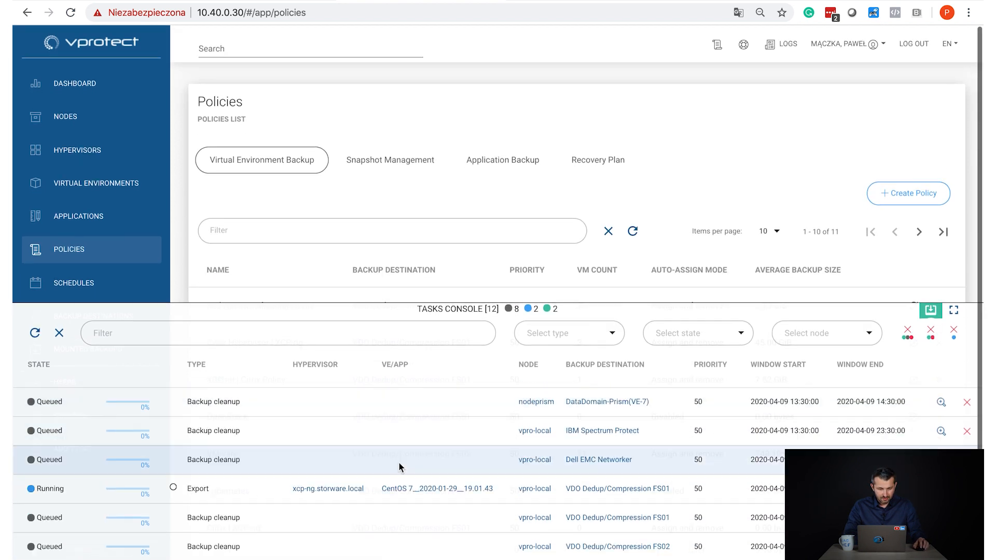
scroll(402, 464, "down", 5)
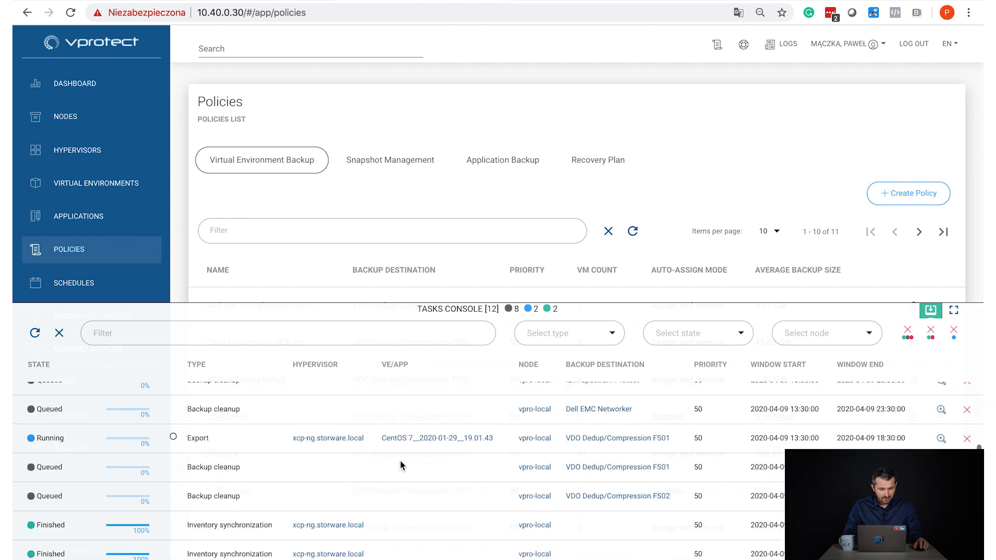
mouse_move(172, 437)
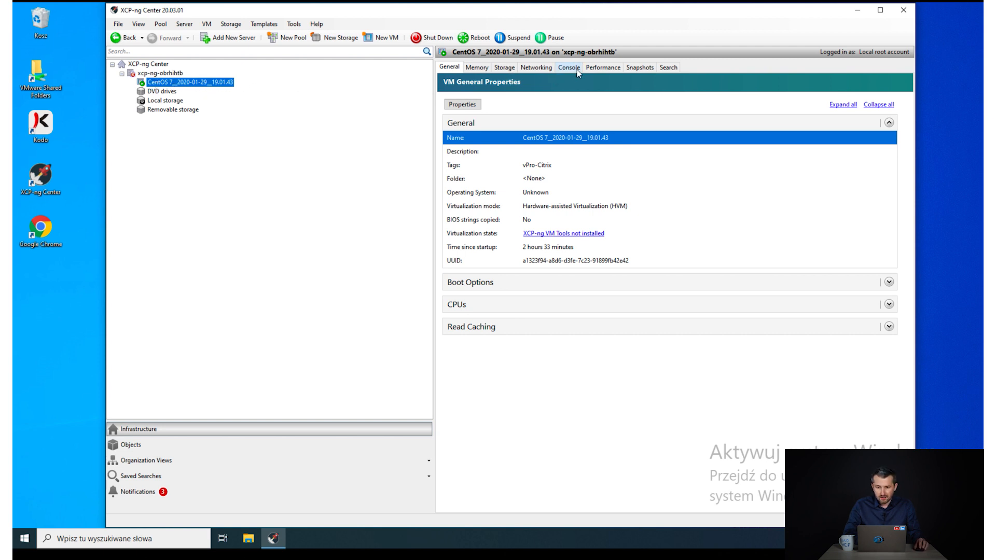
In XCP-ng Center, examine the snapshots of the CentOS 7 virtual machine, including the vProtect 2020-04-09 snapshot.
left_click(639, 68)
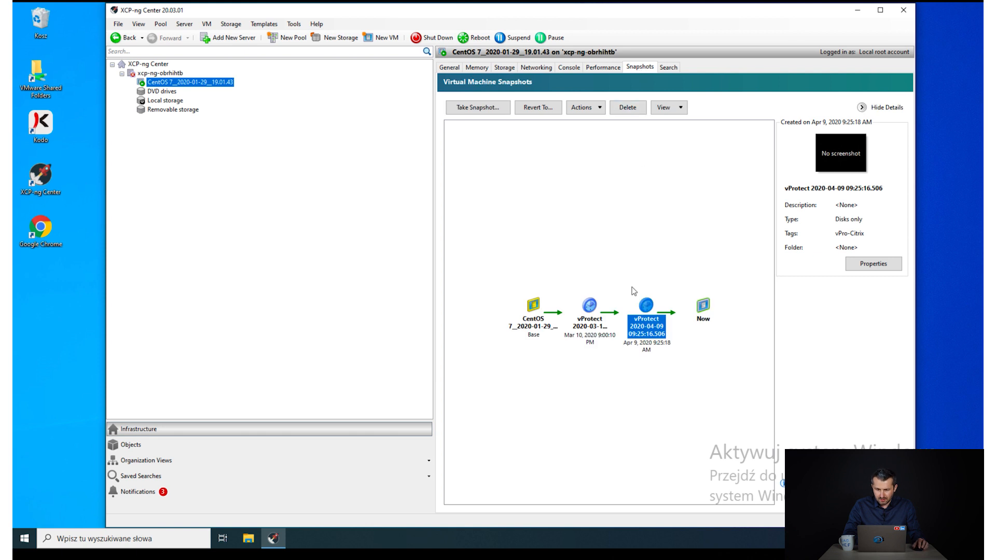
left_click(650, 381)
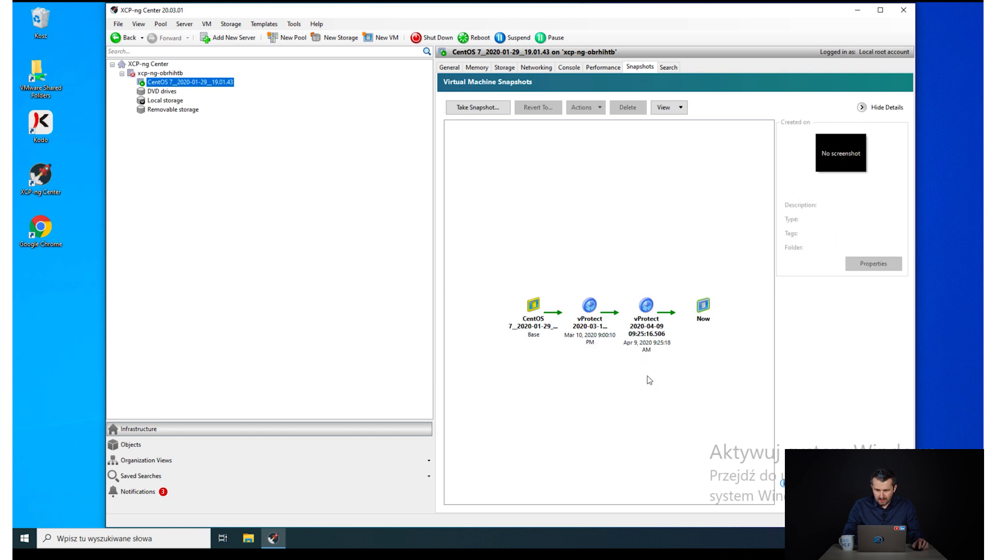
left_click(649, 334)
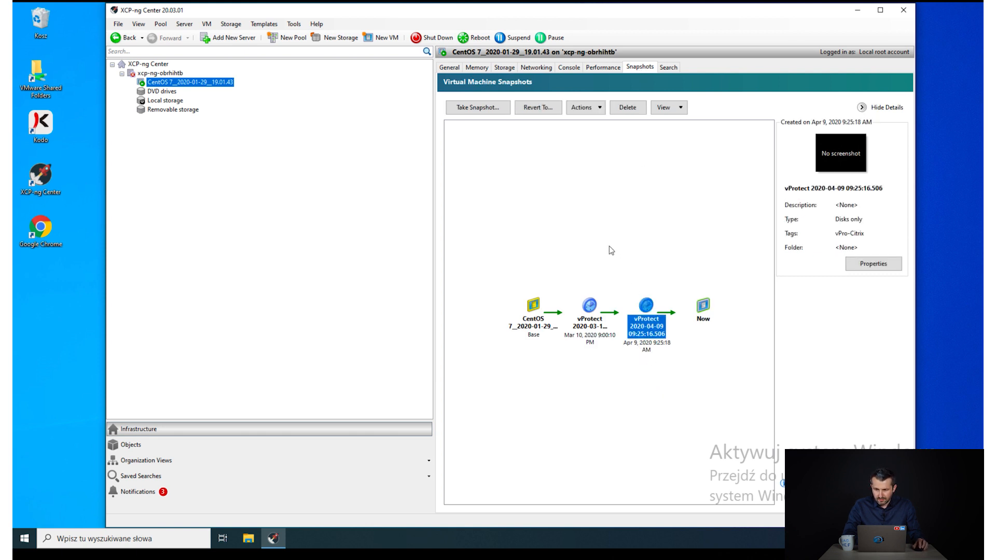
left_click(619, 281)
left_click(646, 310)
left_click(497, 217)
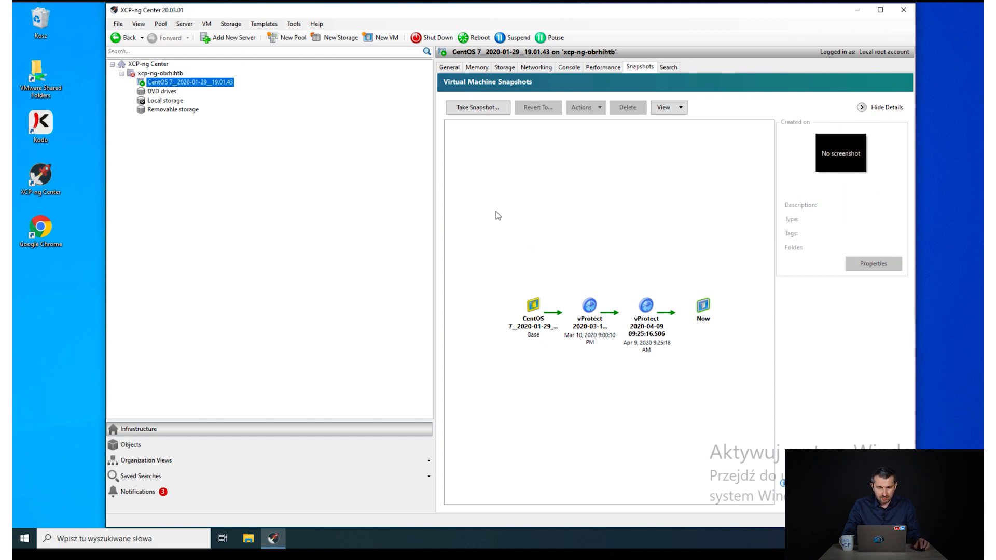
left_click(625, 321)
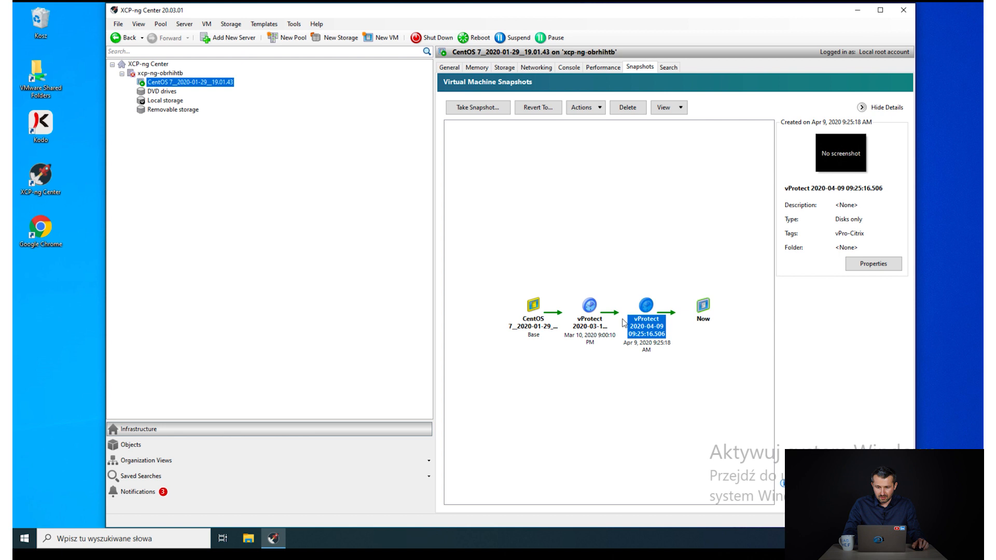
left_click(596, 331)
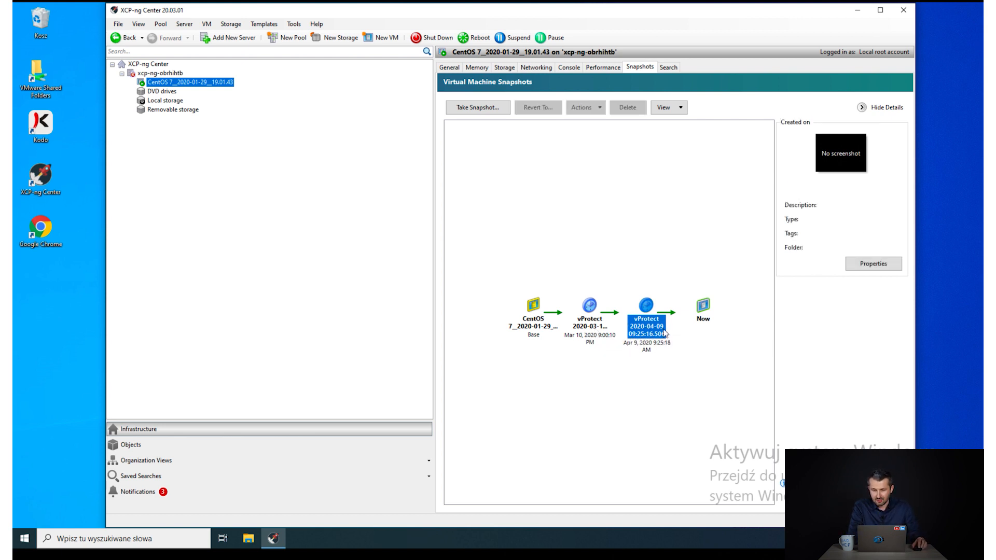
left_click(649, 337)
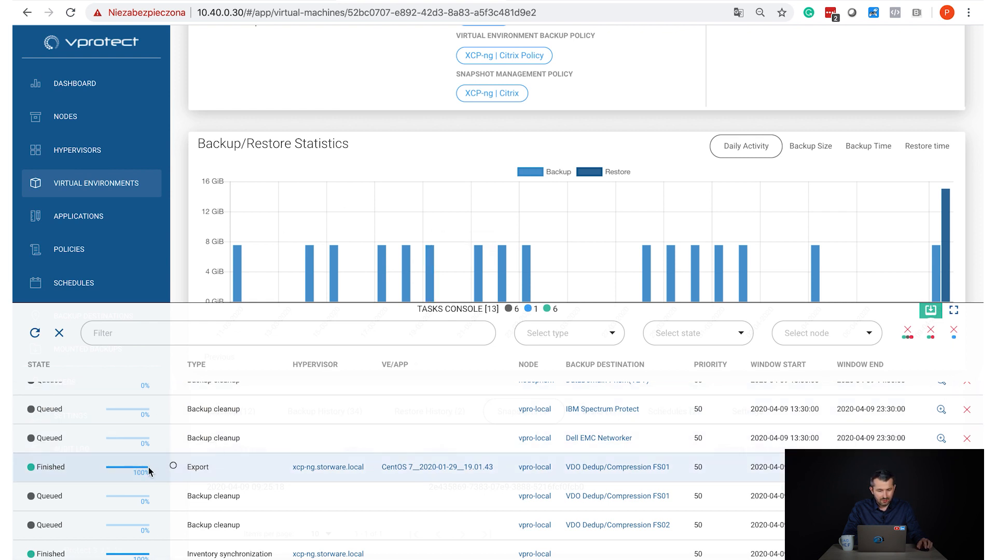
In vProtect, open the details of the exported CentOS 7 virtual machine and review its backups and backup history.
left_click(418, 468)
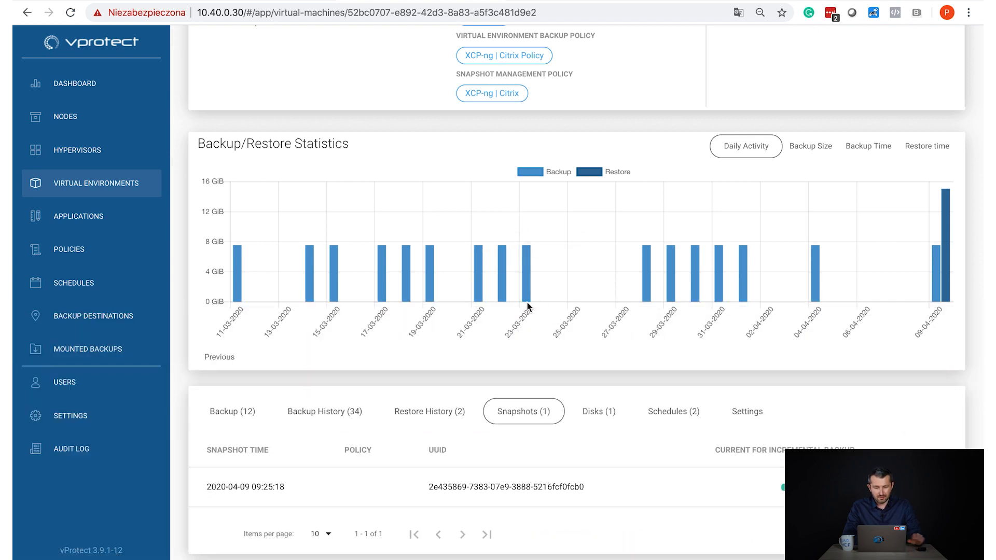
left_click(237, 412)
scroll(270, 415, "down", 4)
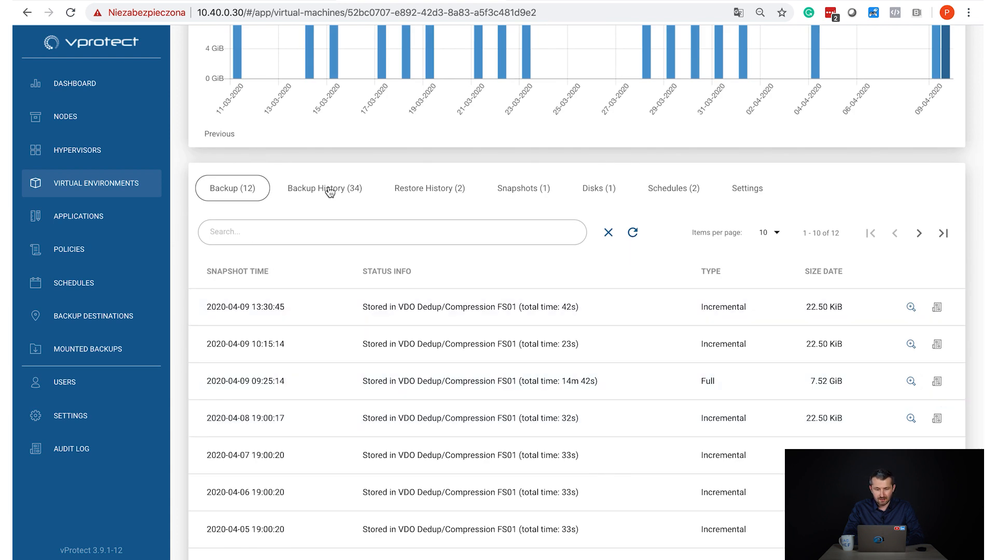
left_click(330, 192)
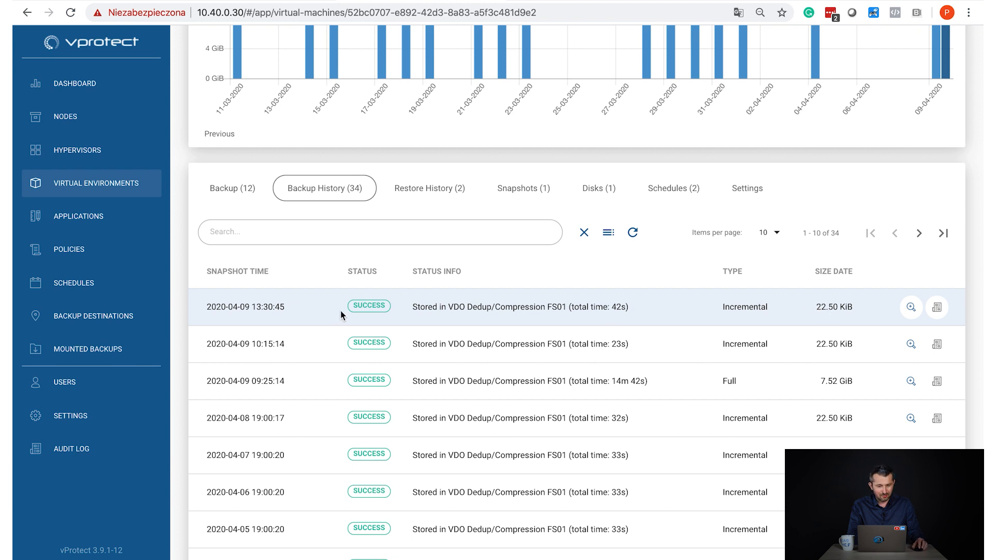
Review the CentOS 7 virtual machine's restore history and snapshots, and view its disk list.
left_click(422, 189)
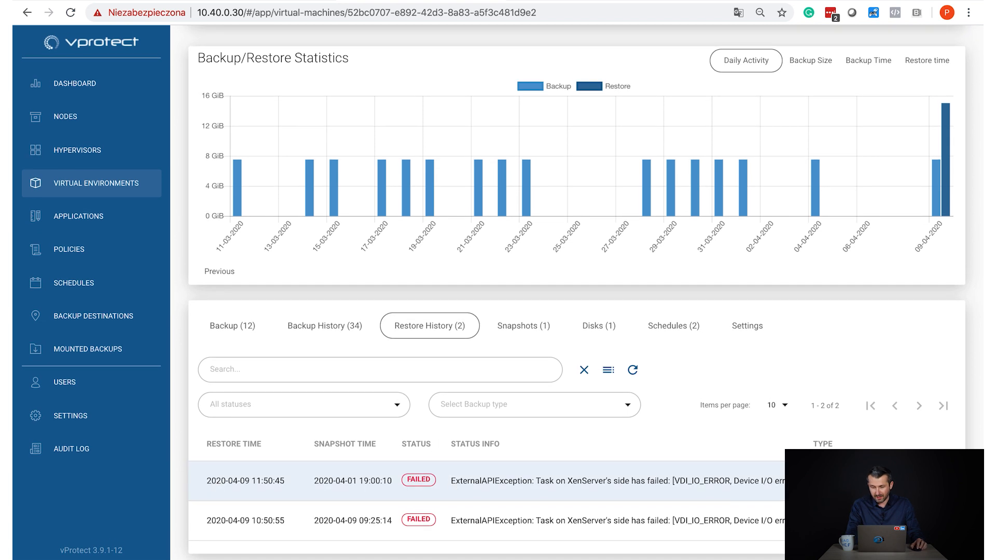
left_click(517, 327)
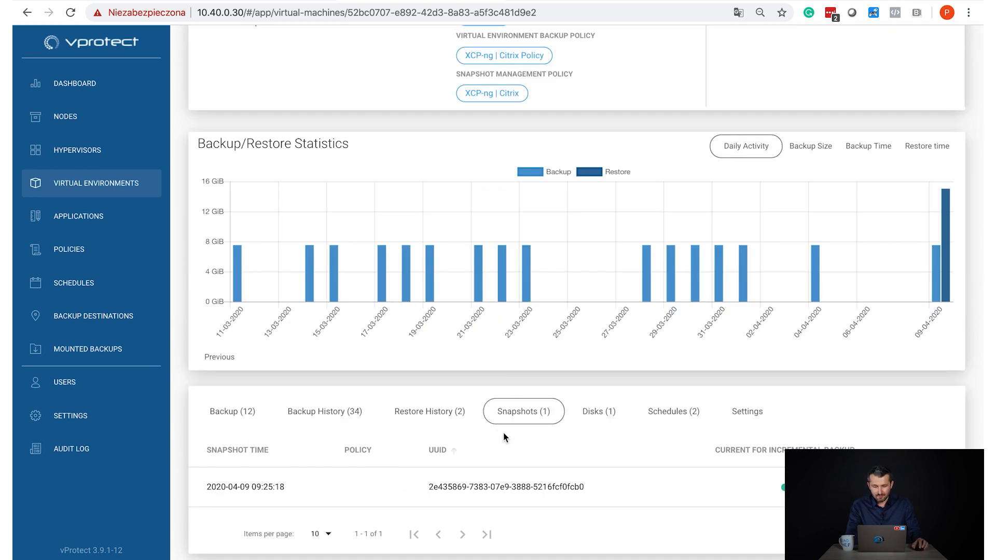
left_click(469, 419)
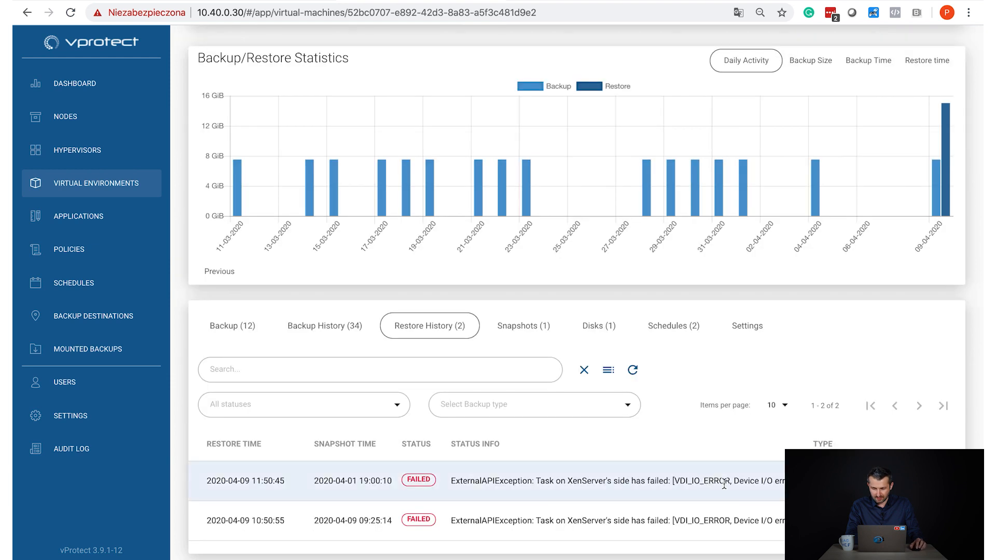
left_click(511, 336)
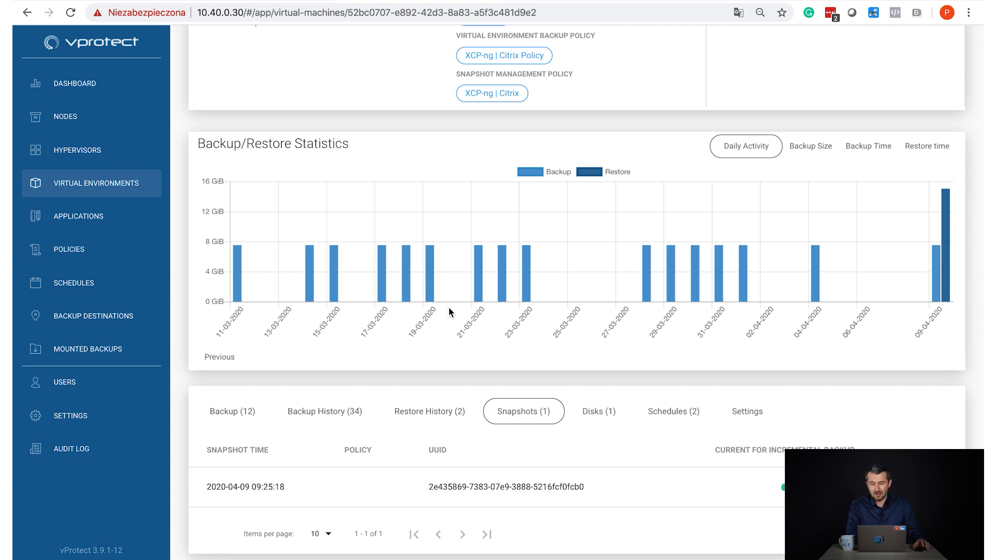
left_click(601, 410)
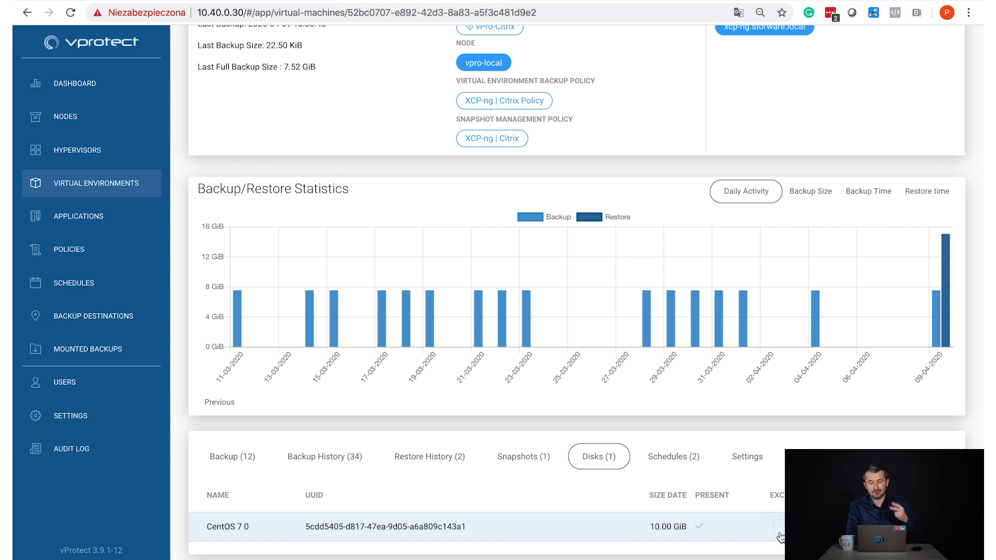
Review the CentOS 7 virtual machine's schedules and enable Quiesce/freeze before snapshot in its general settings.
left_click(655, 459)
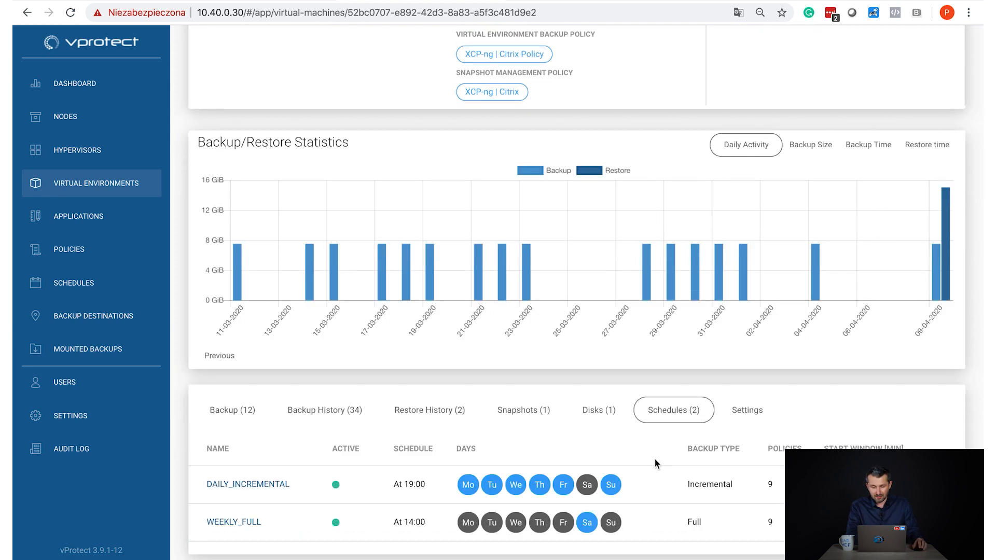
left_click(738, 414)
scroll(711, 416, "down", 4)
scroll(584, 407, "down", 2)
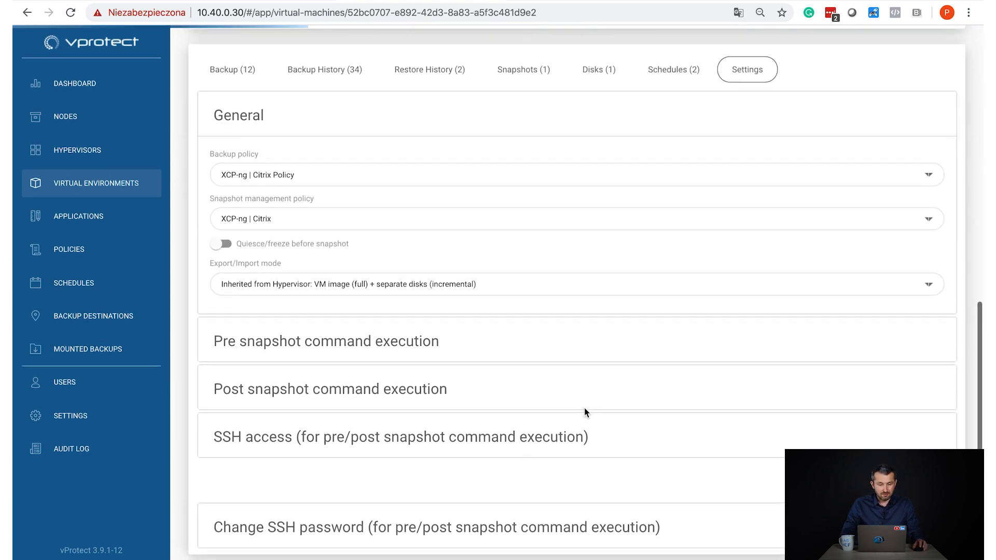
left_click(358, 286)
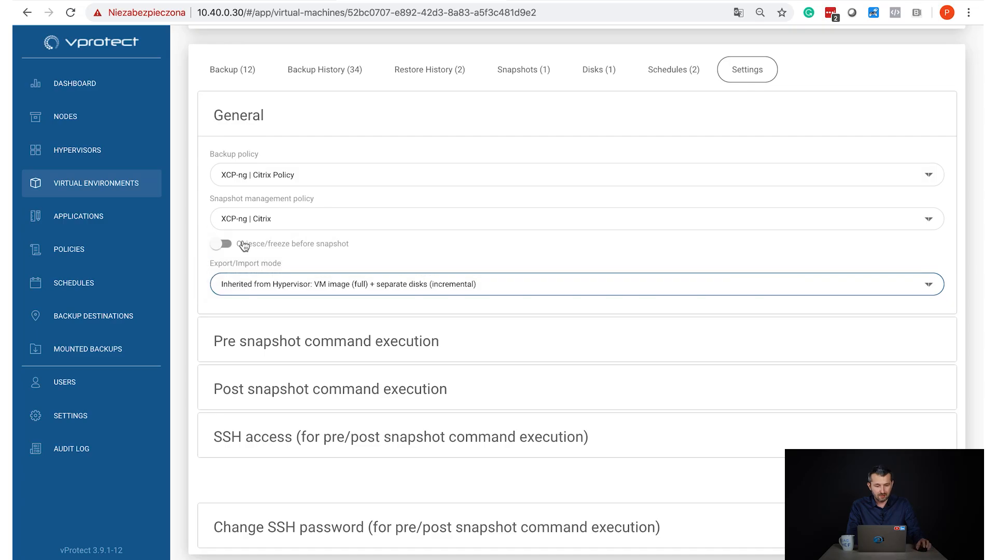
left_click(228, 247)
Review the virtual machine's pre-snapshot command execution and SSH access settings.
mouse_move(288, 254)
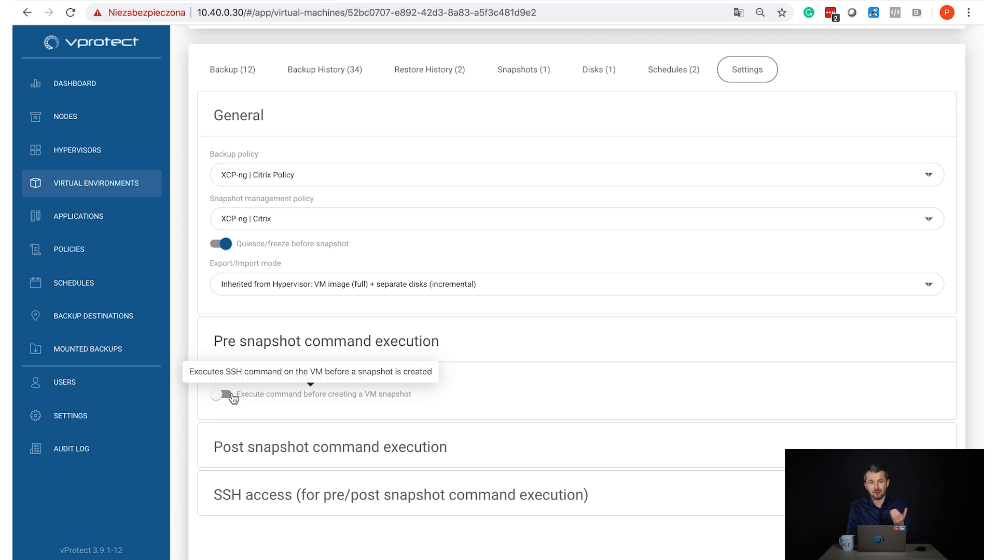
left_click(265, 497)
scroll(266, 499, "down", 5)
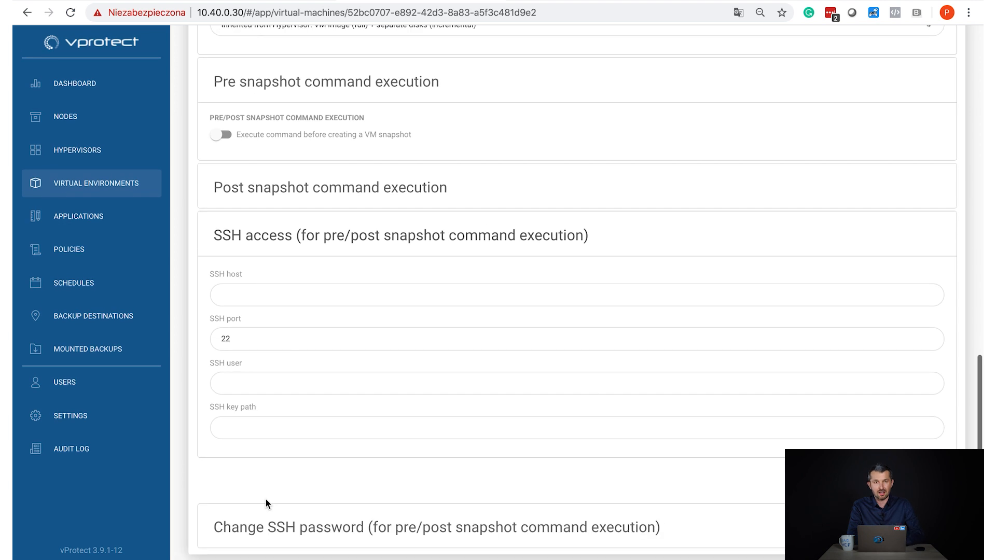
scroll(265, 499, "up", 1)
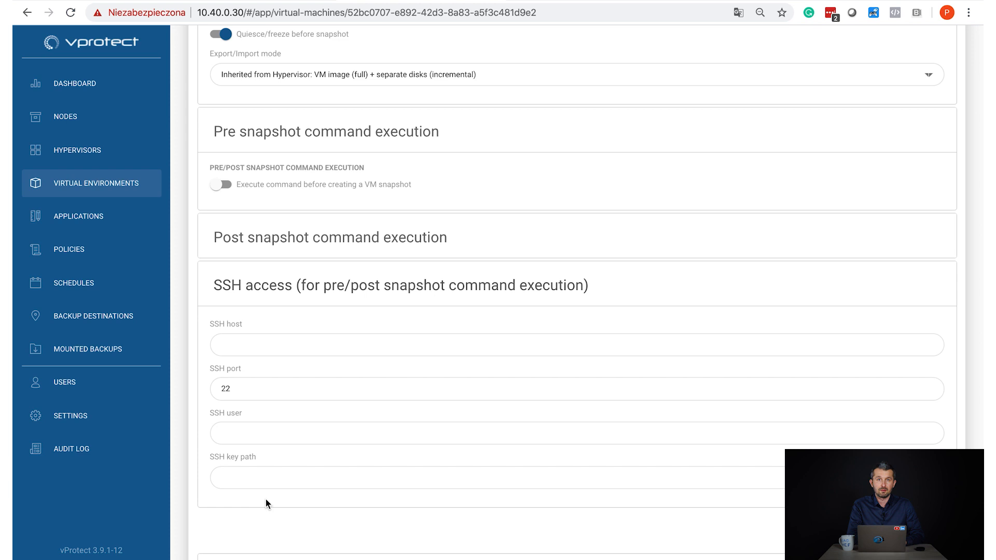
Review the virtual machine's backup size, backup time and restore time statistics.
scroll(225, 334, "up", 15)
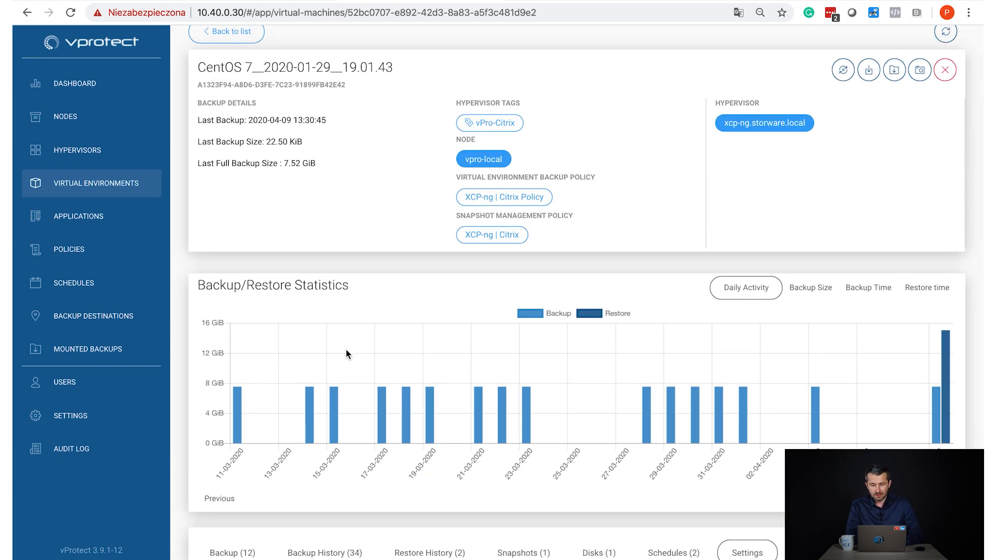
left_click(812, 289)
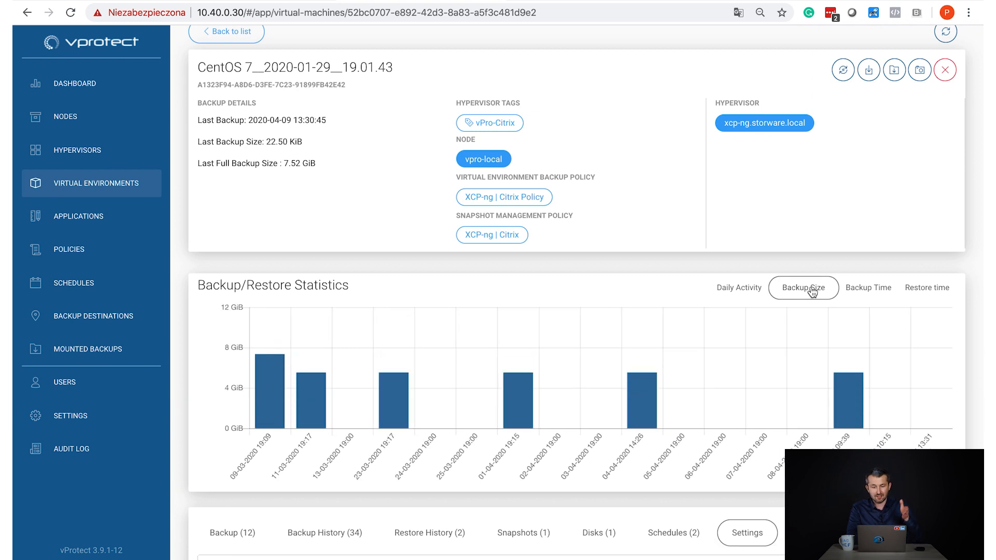
left_click(853, 288)
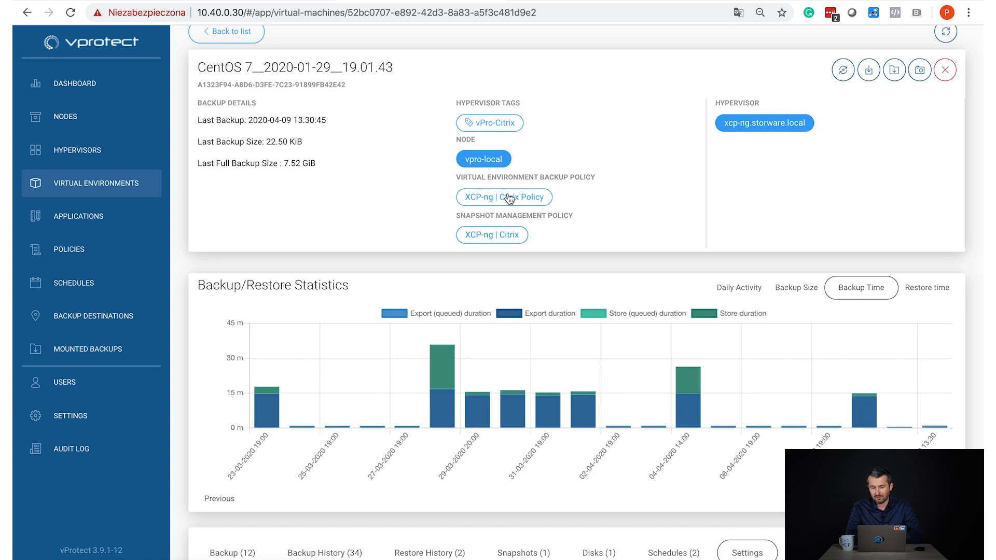
left_click(928, 288)
mouse_move(776, 398)
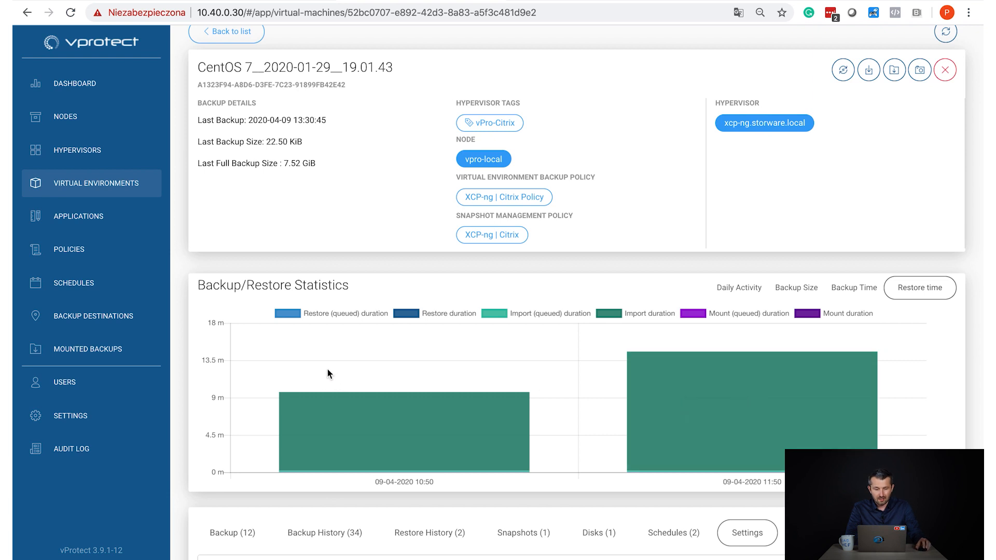
Check the virtual machine's store task in the tasks console and collapse the console.
left_click(207, 556)
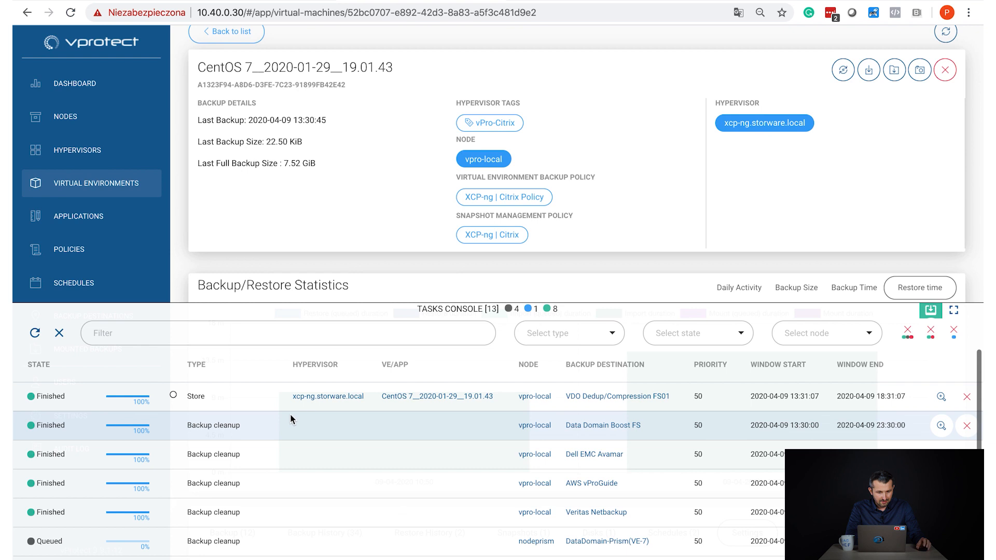
mouse_move(173, 395)
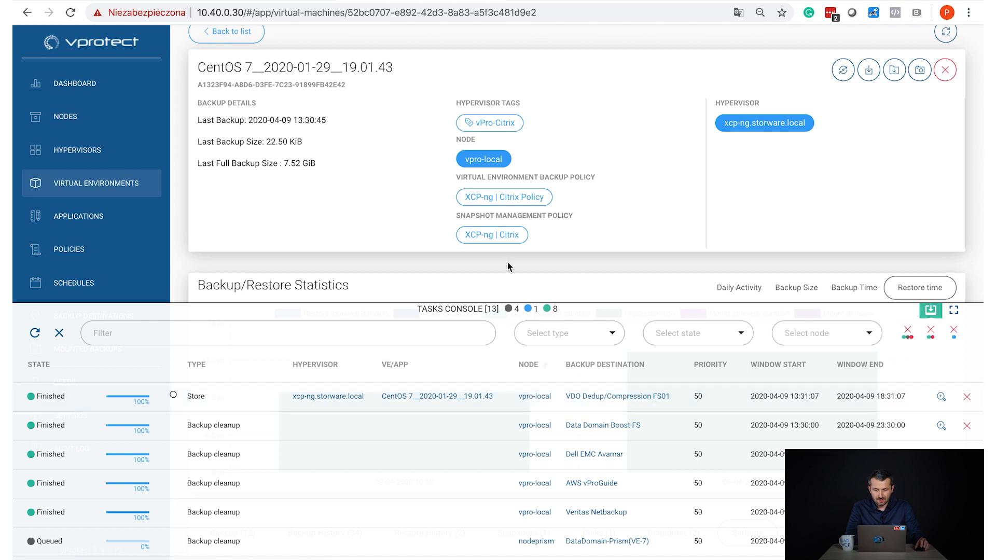
left_click(472, 308)
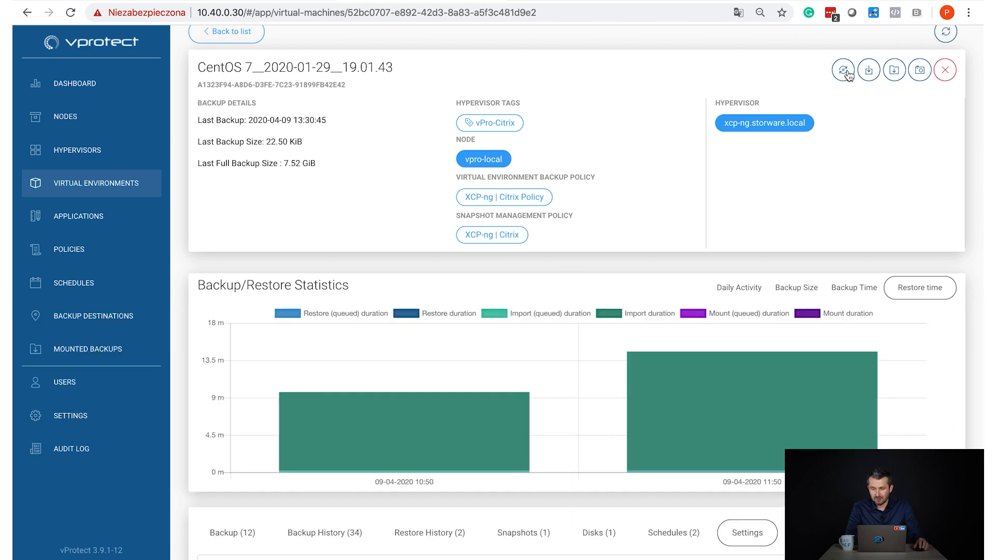
Start a full backup of the CentOS 7 virtual machine to VDO Dedup/Compression FS01 with priority 50, and view its export task.
left_click(843, 70)
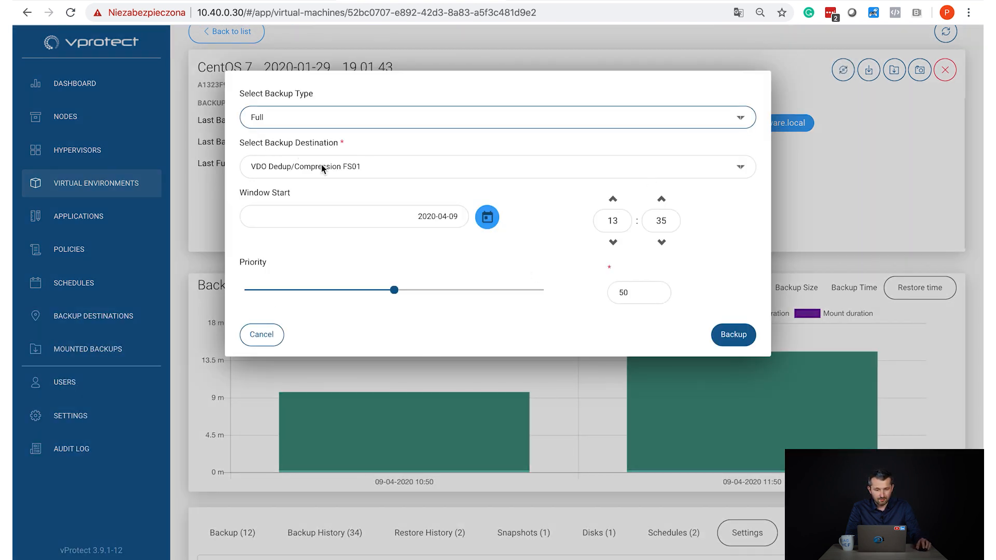
left_click(731, 336)
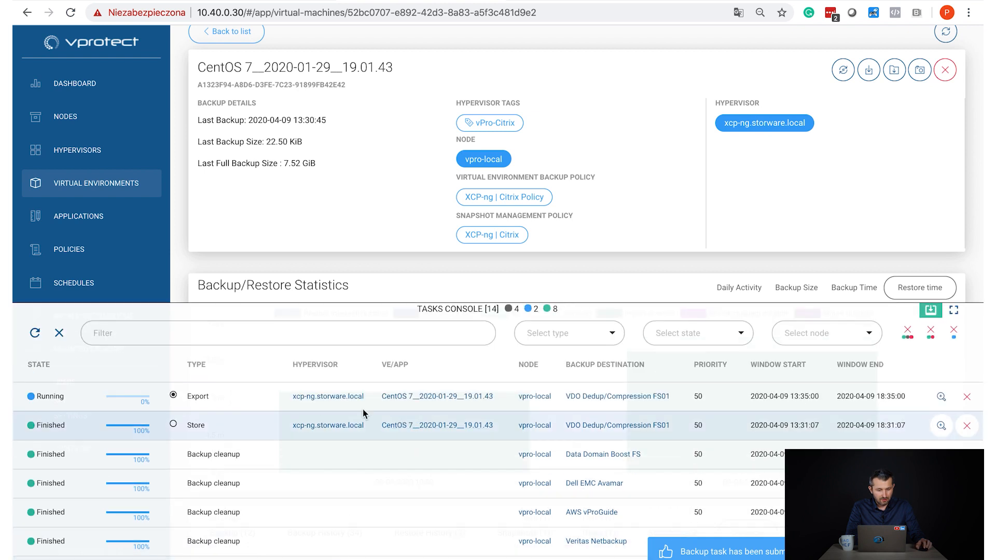
scroll(362, 410, "down", 4)
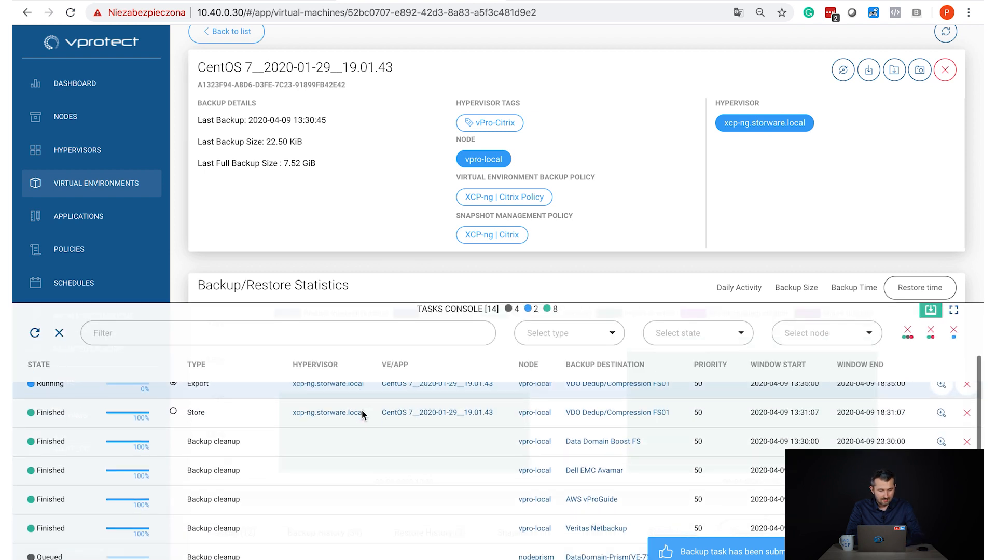
scroll(362, 410, "up", 4)
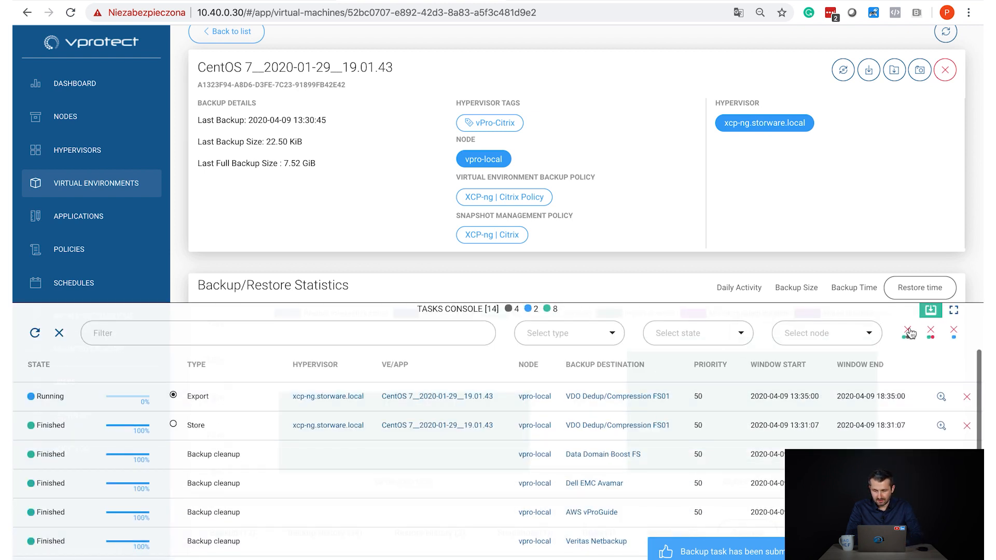
Remove all finished tasks from the tasks console.
left_click(931, 330)
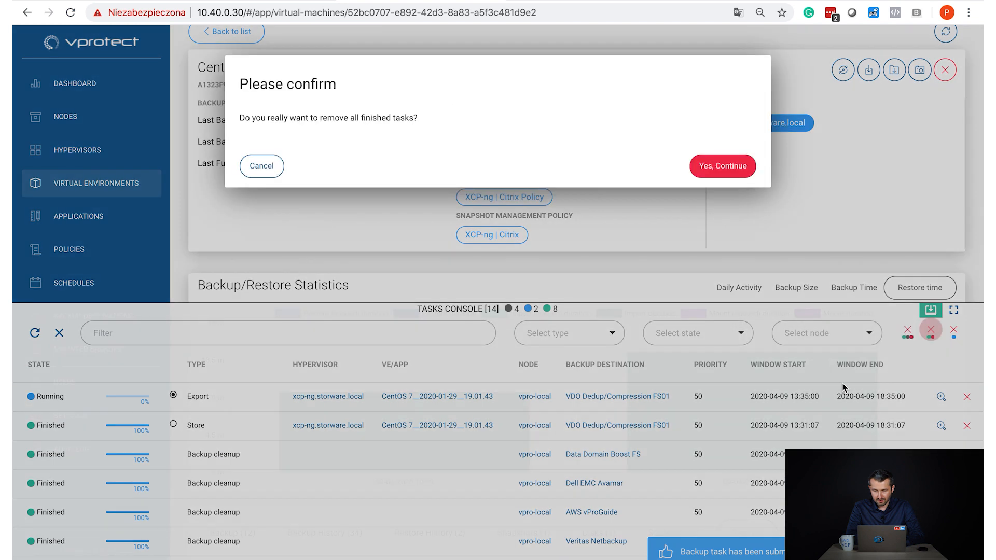
left_click(697, 165)
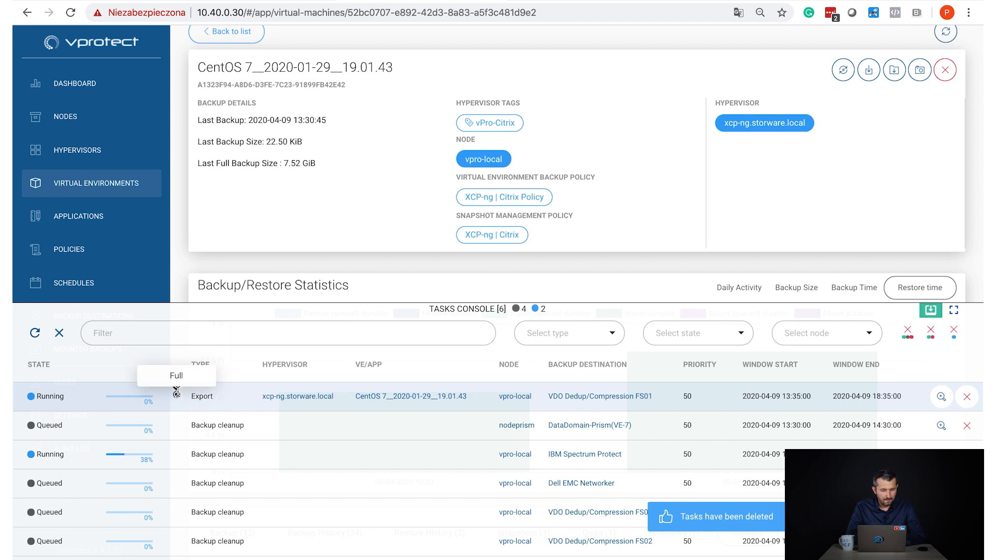
left_click(267, 365)
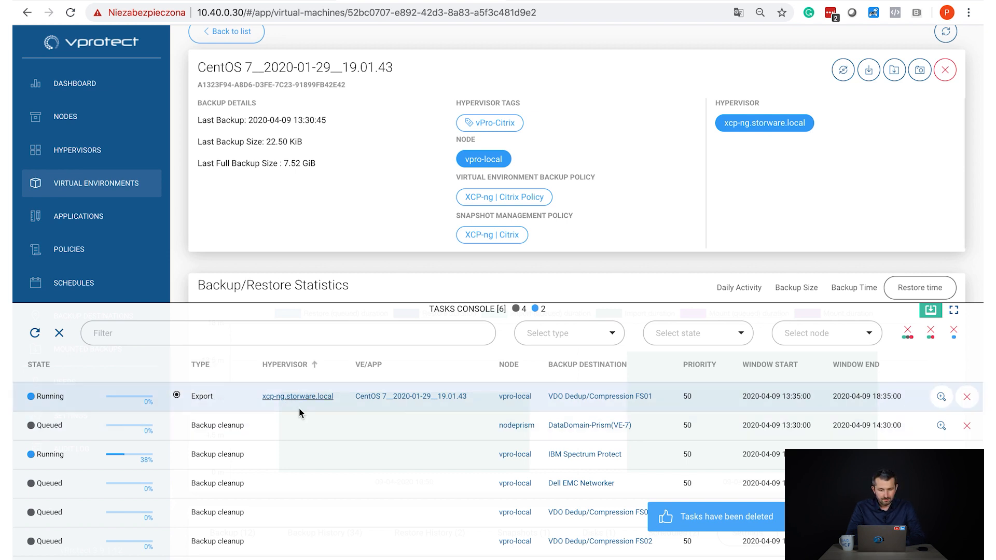
Switch to XCP-ng Center to check the CentOS 7 virtual machine's snapshots, and return to vProtect to check the full export task.
key("ctrl+Right")
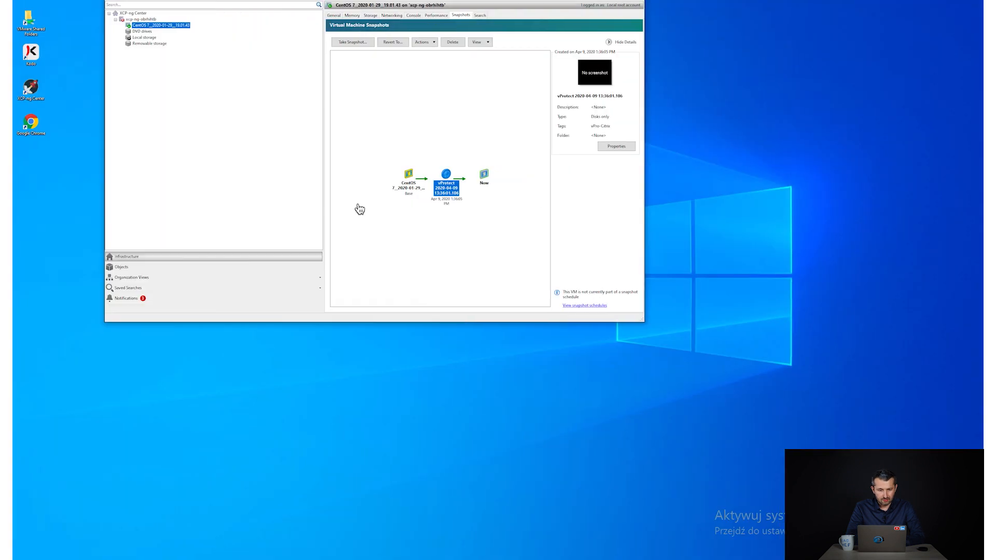
right_click(423, 217)
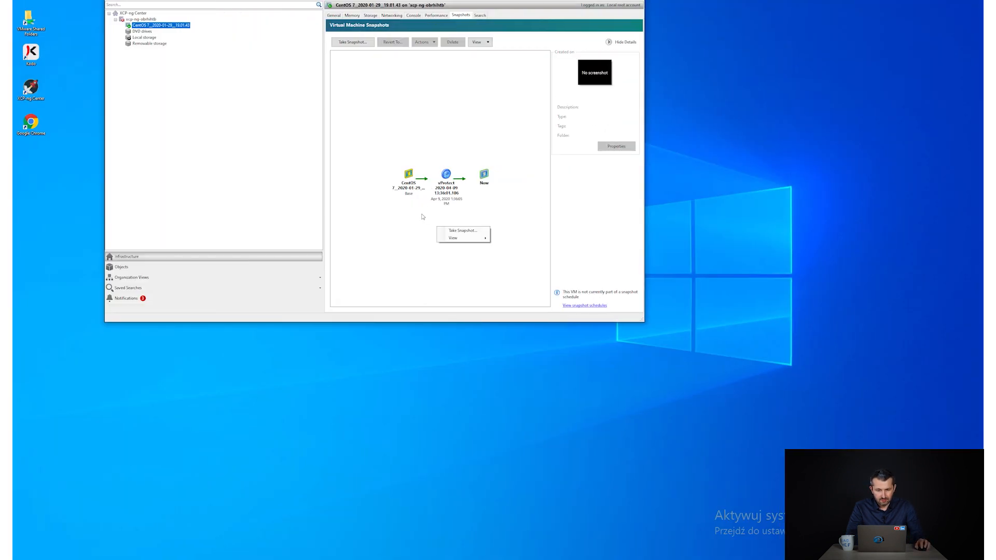
left_click(401, 119)
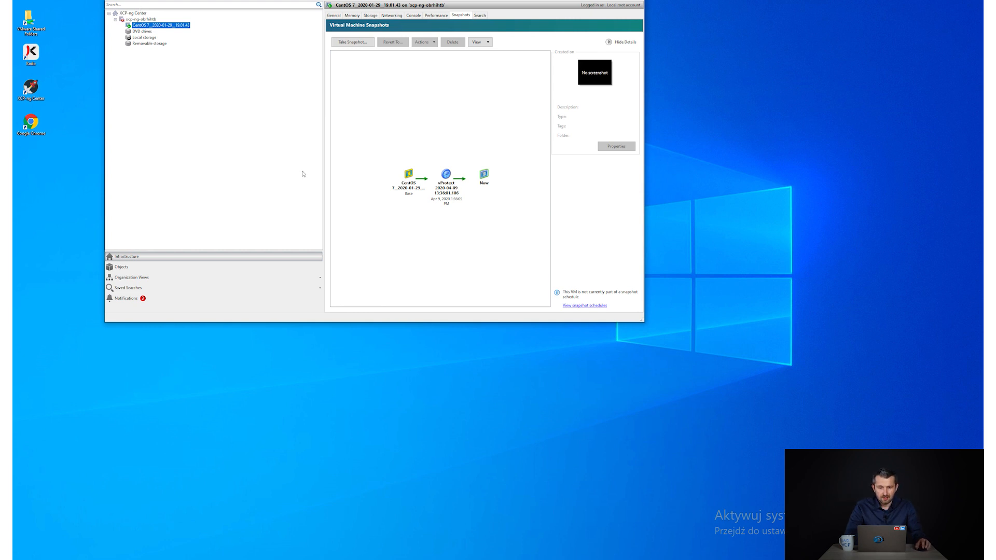
key("ctrl+Left")
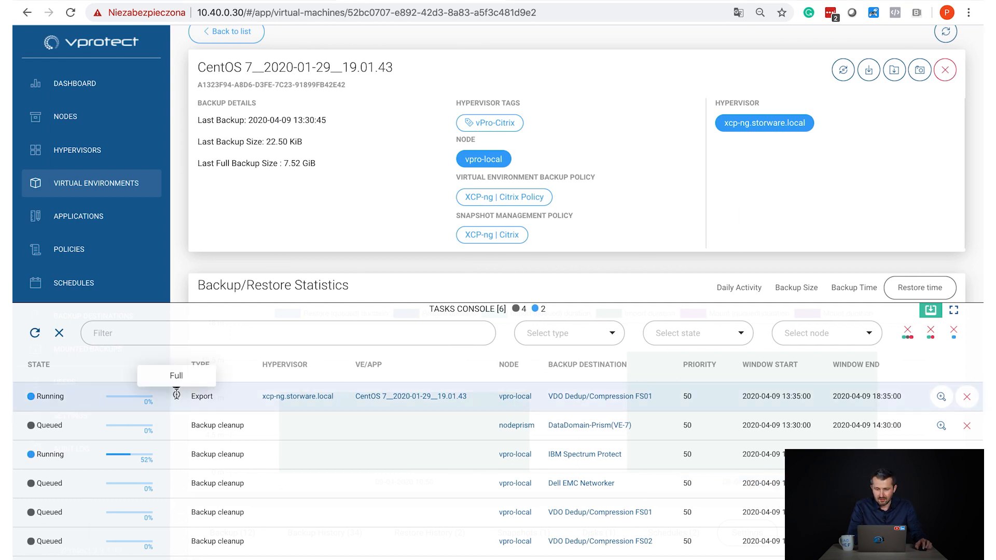
left_click(470, 309)
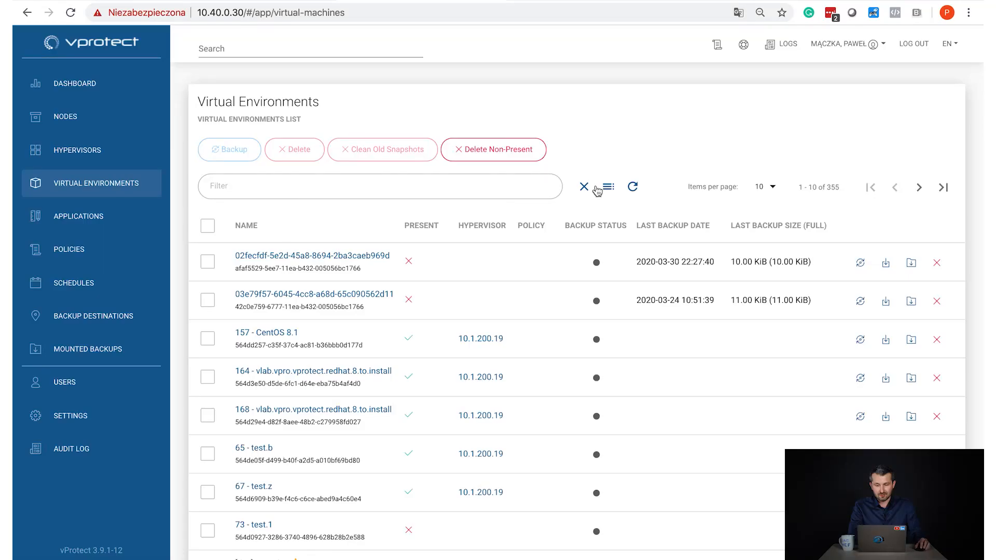
Filter the virtual environments by Citrix Hypervisor (XenServer) / XCP-ng and open the details of CentOS 7__2020-01-29__19.01.43.
left_click(606, 188)
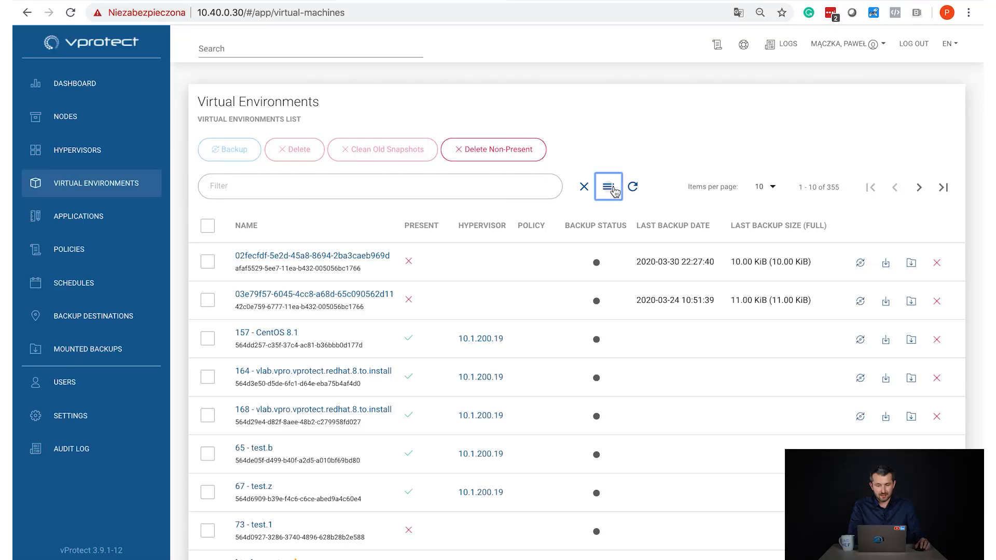
left_click(336, 221)
left_click(397, 295)
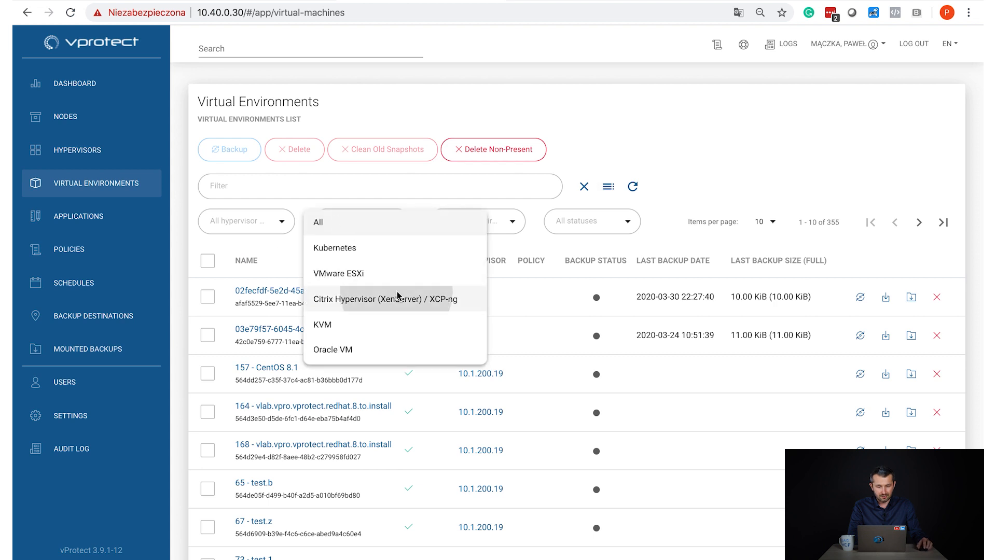
scroll(435, 331, "down", 2)
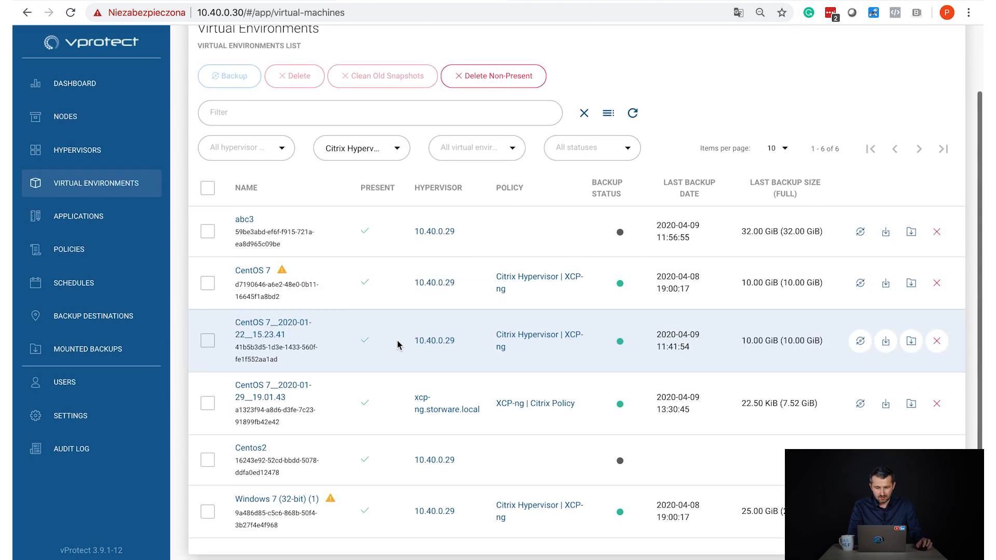
left_click(268, 393)
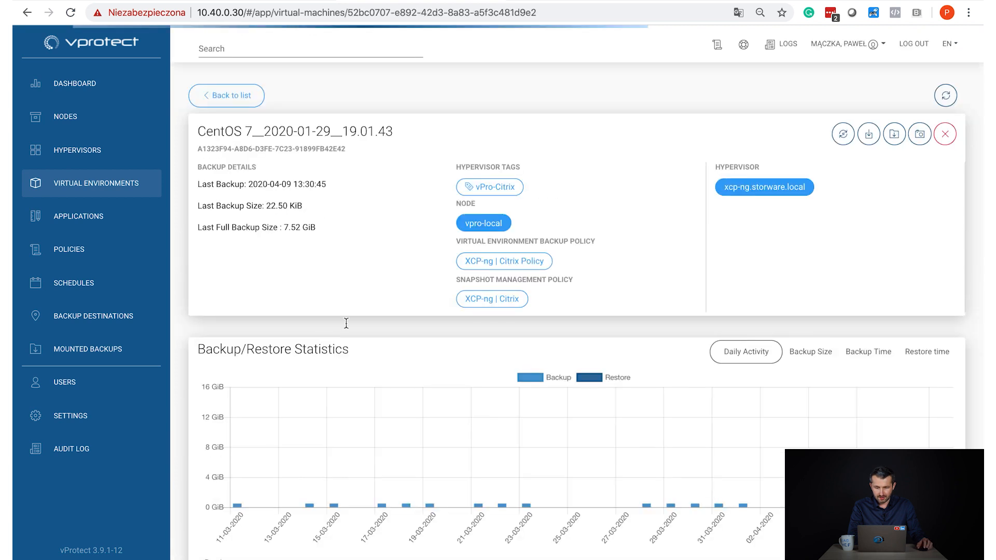
scroll(363, 332, "down", 1)
scroll(741, 171, "up", 1)
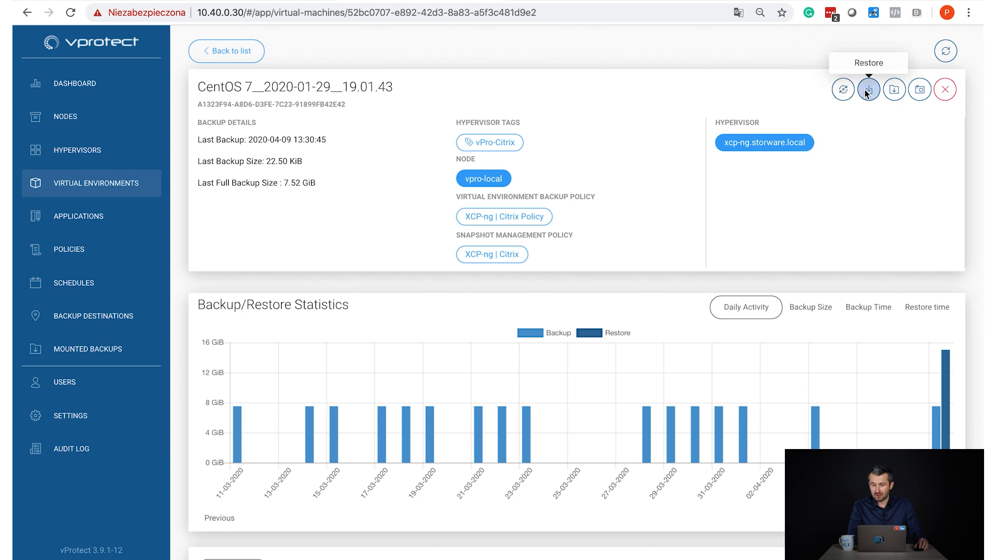
left_click(868, 90)
left_click(413, 115)
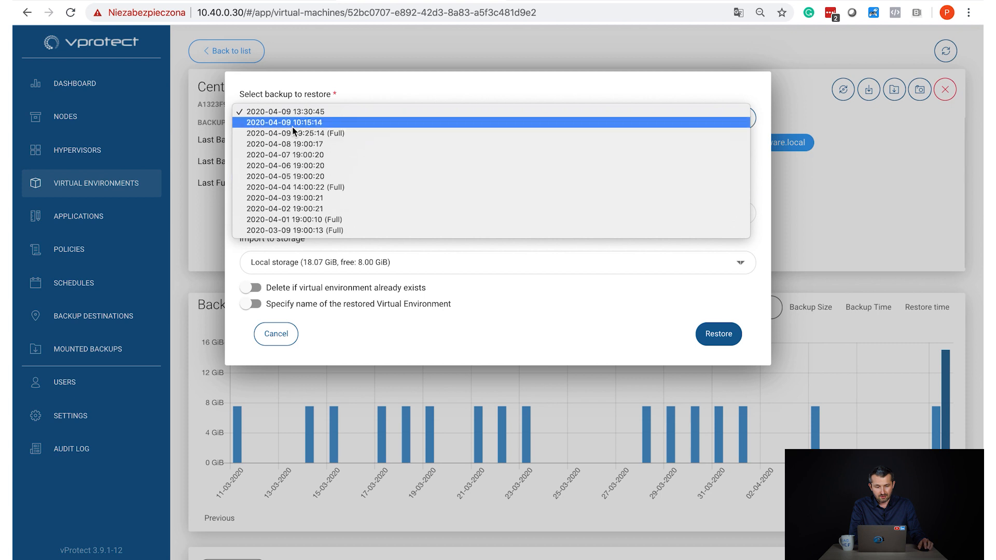
key("Escape")
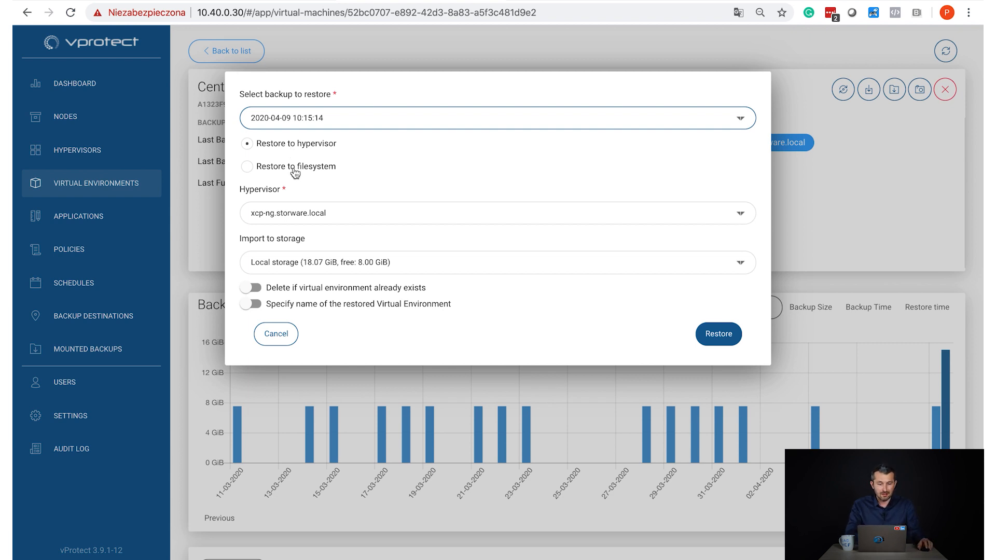
Switch the restore target to the filesystem and examine its node and restore path options.
left_click(295, 168)
left_click(305, 207)
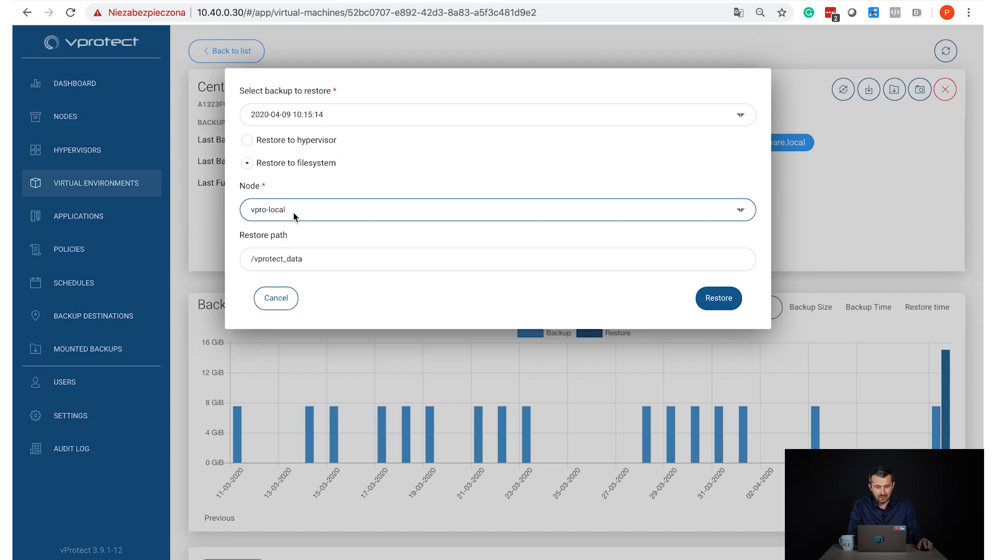
left_click(294, 215)
Restore the backup to hypervisor xcp-ng.storware.local, naming the restored virtual environment New-VM-Restore-Demo.
left_click(286, 141)
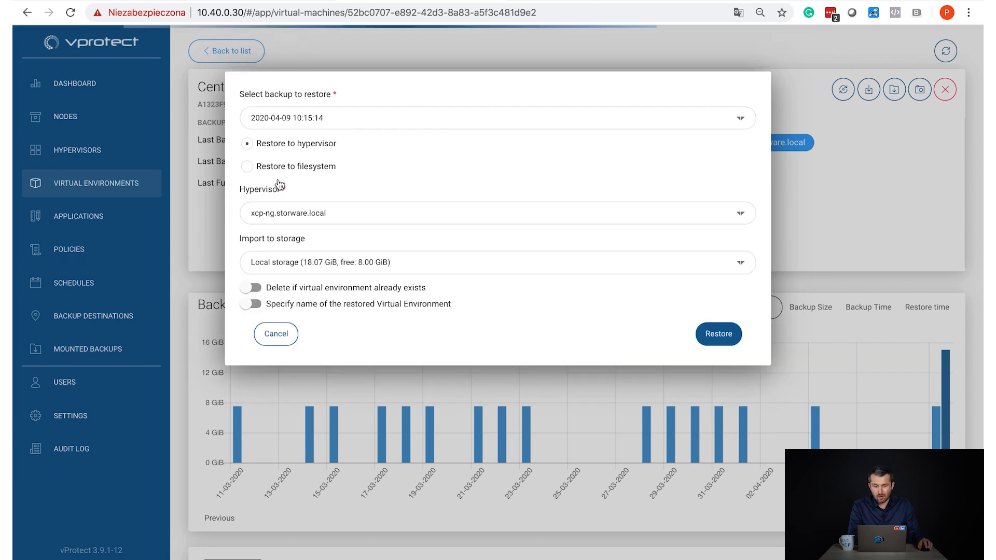
left_click(291, 214)
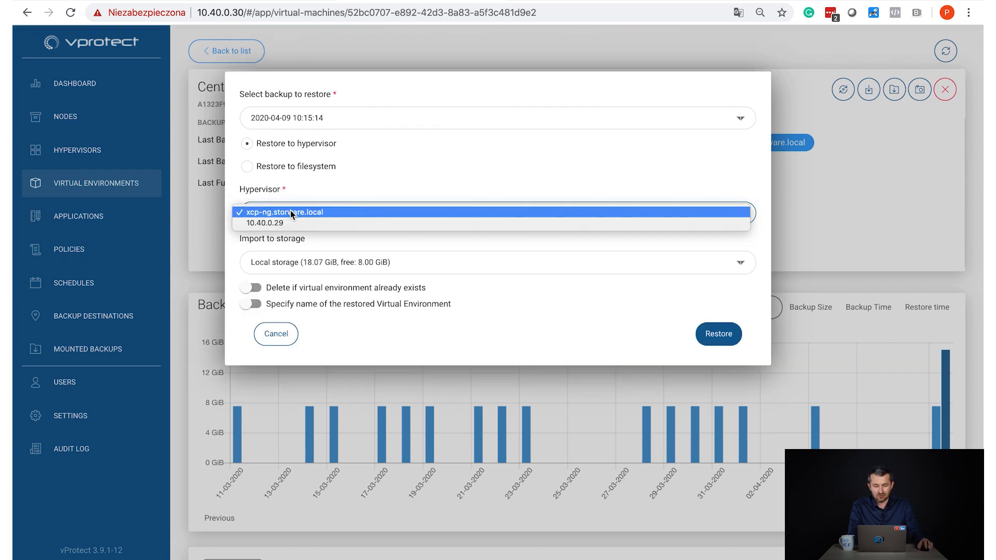
left_click(298, 212)
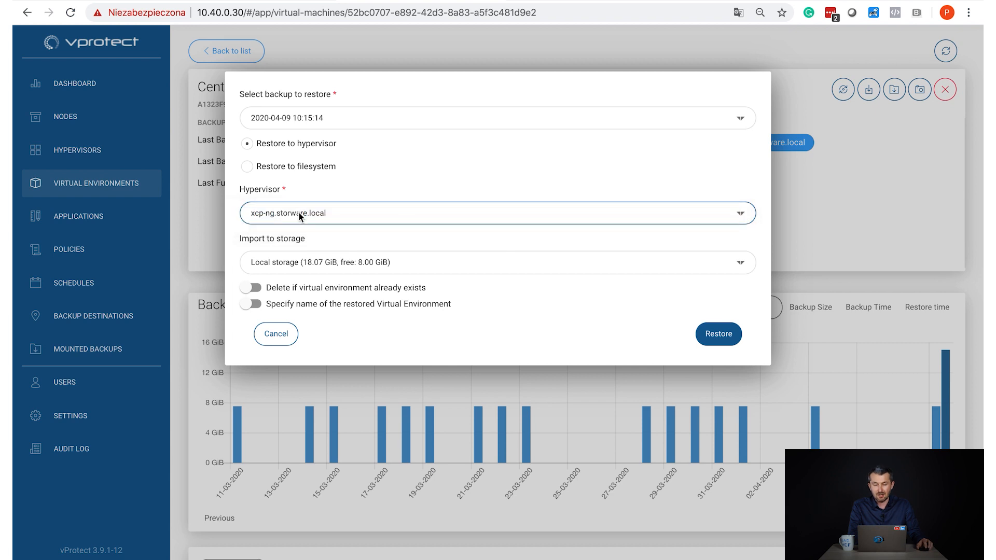
left_click(254, 304)
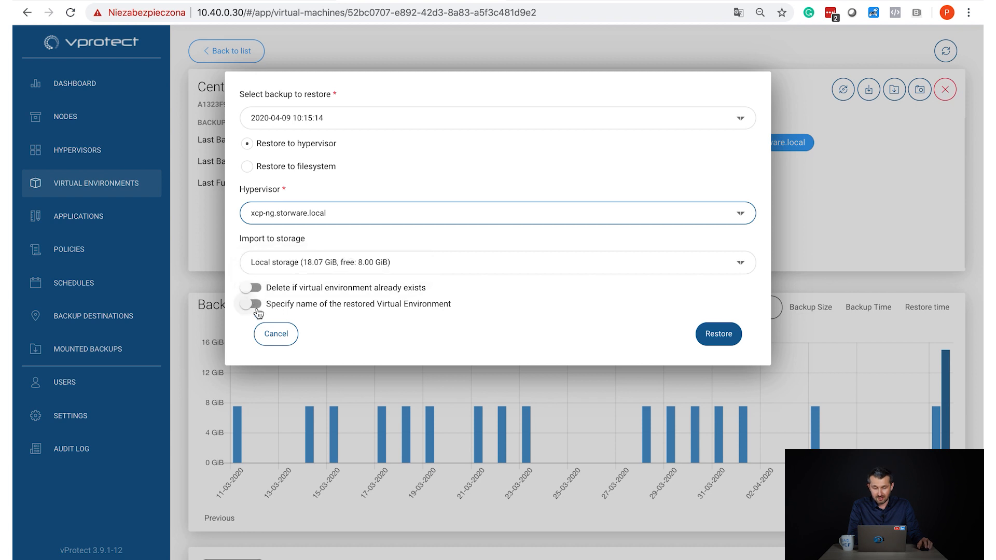
left_click(312, 346)
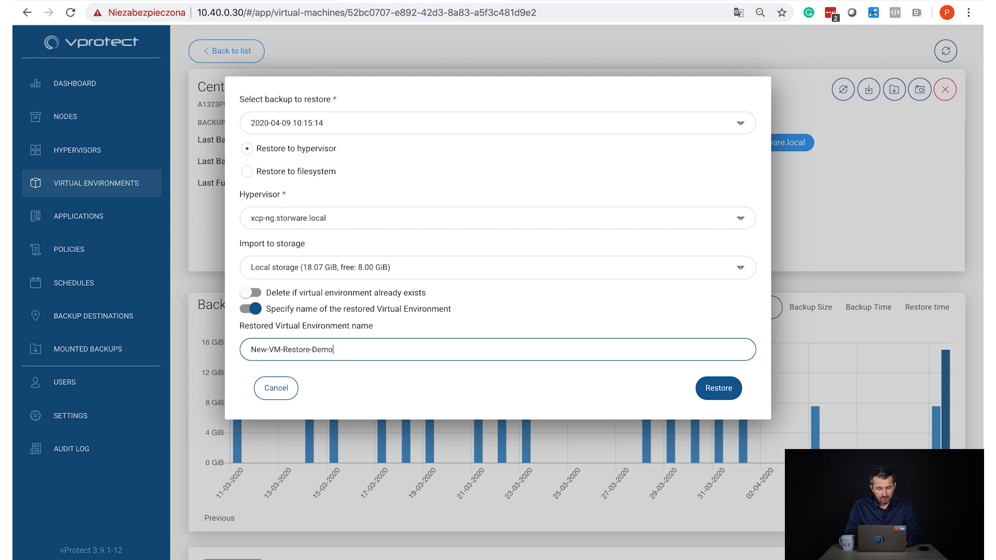
key("Return")
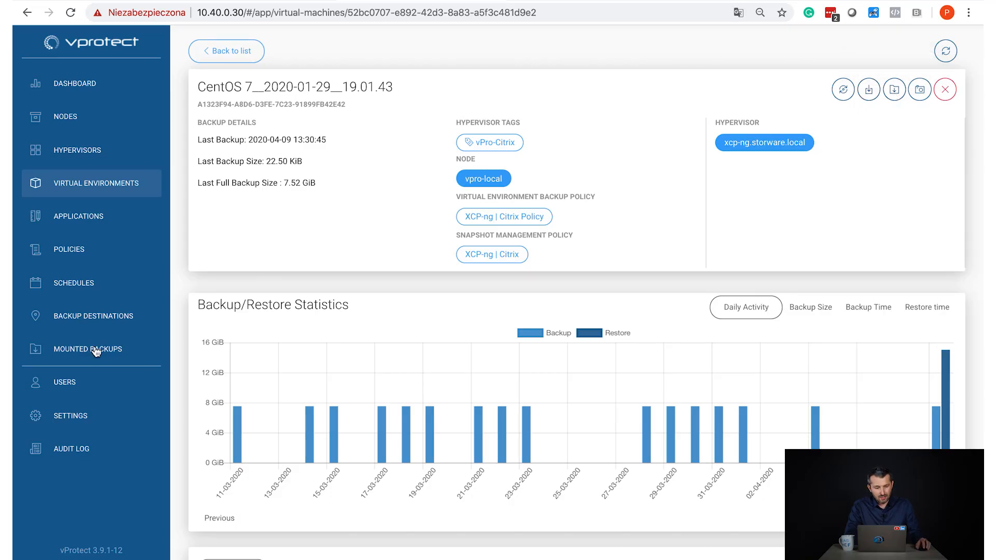
left_click(890, 92)
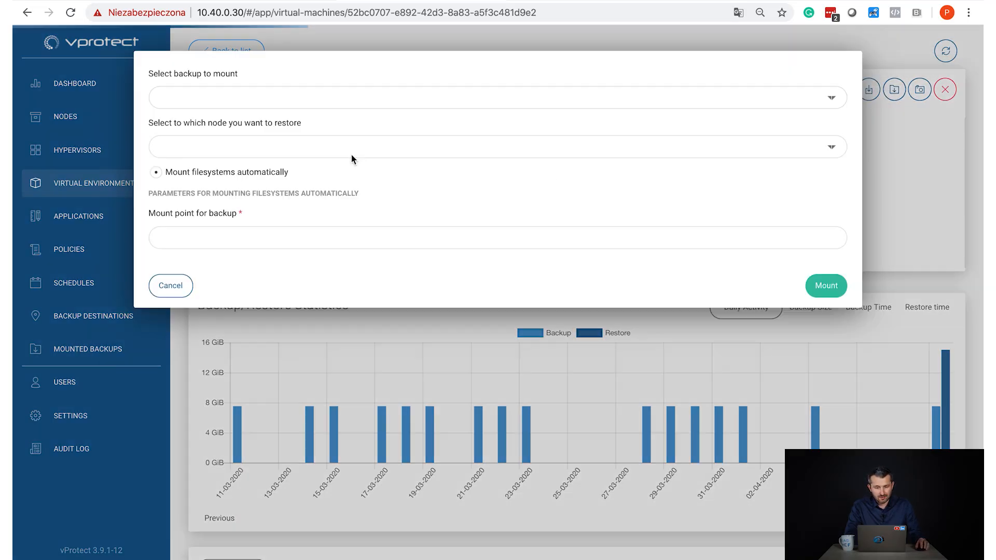
left_click(237, 107)
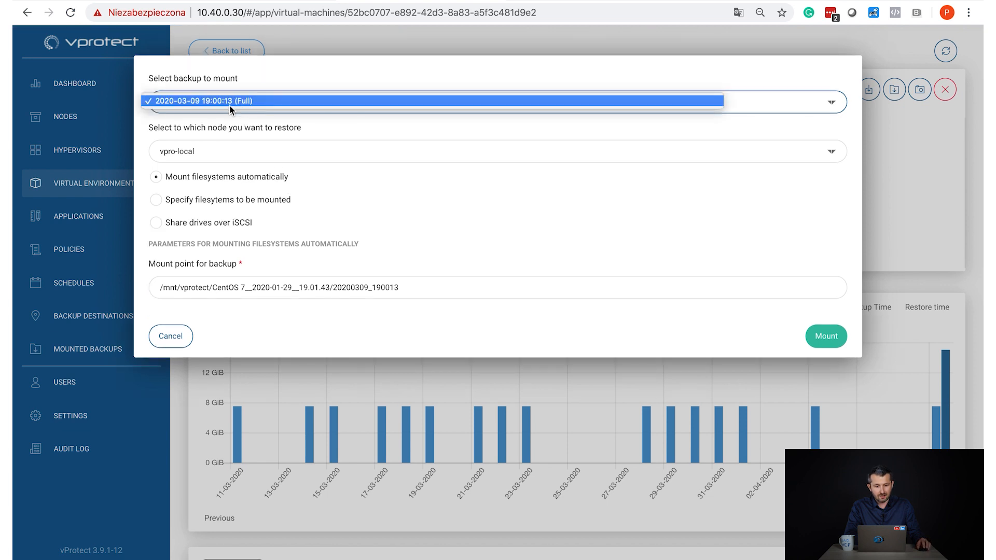
left_click(276, 114)
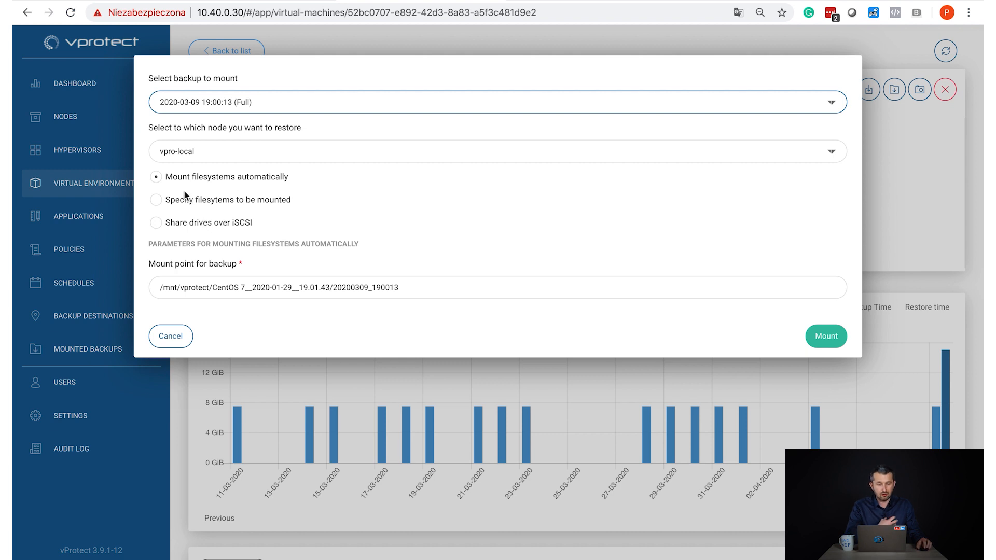
left_click(251, 287)
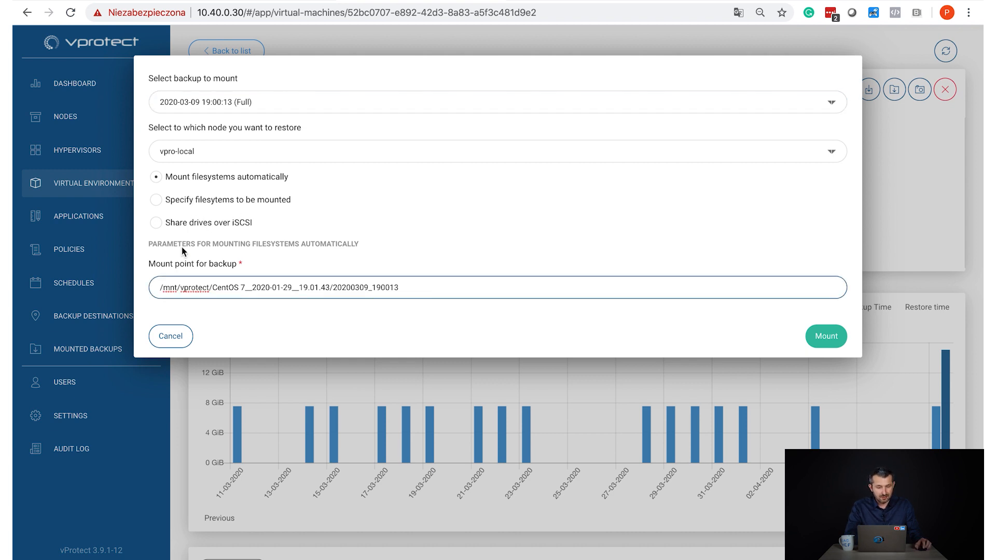
left_click(156, 202)
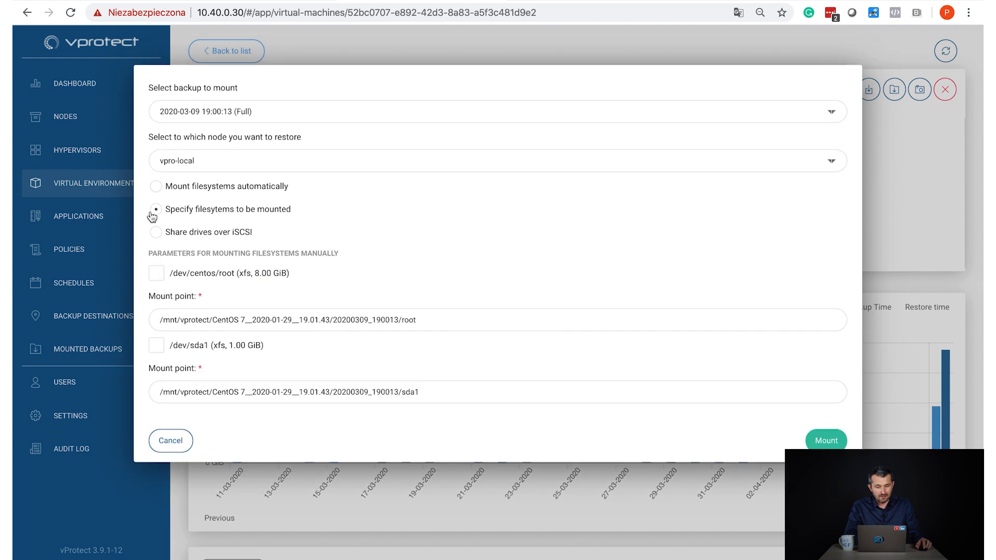
left_click(156, 192)
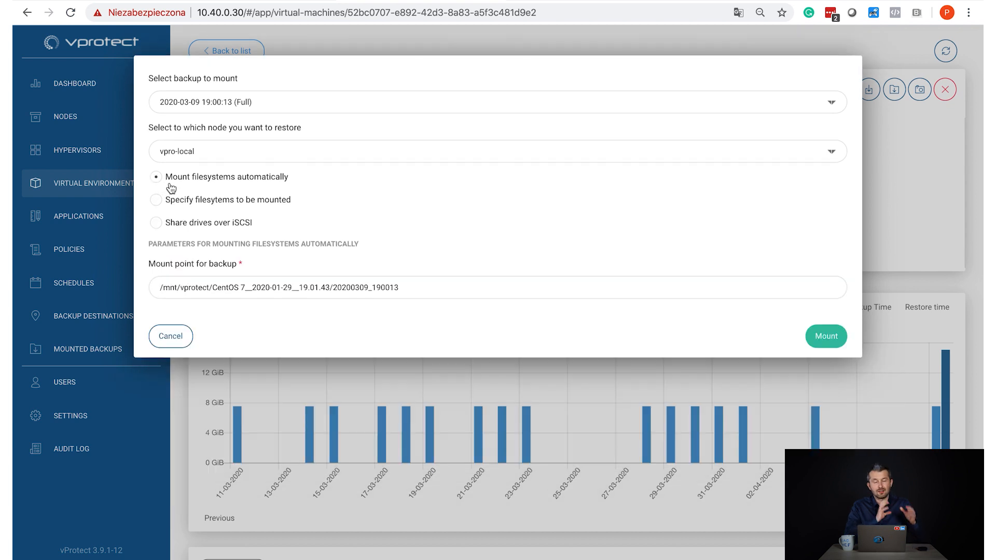
Try sharing disk 0__CentOS 7 0.raw over iSCSI with an added client entry, and cancel the mount.
left_click(177, 224)
left_click(157, 295)
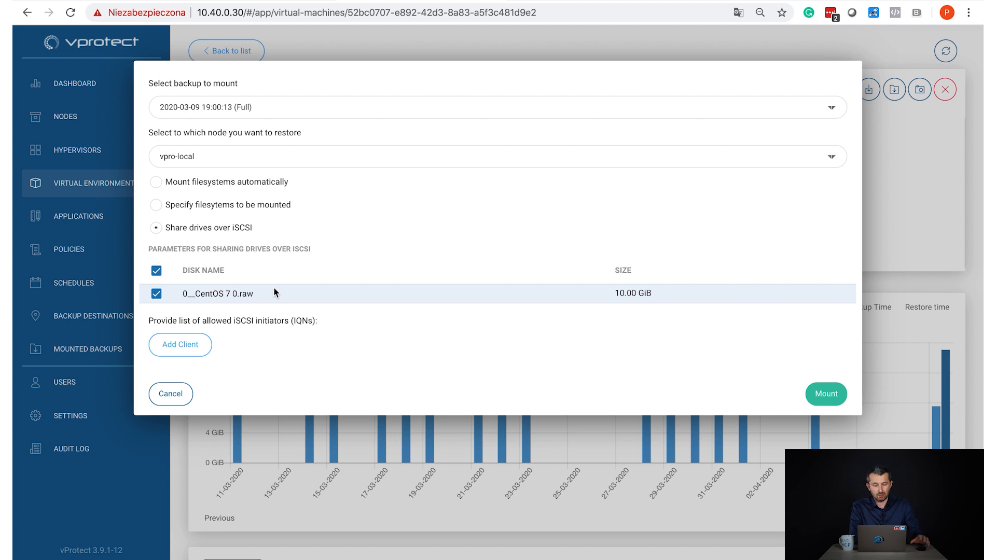
left_click(197, 345)
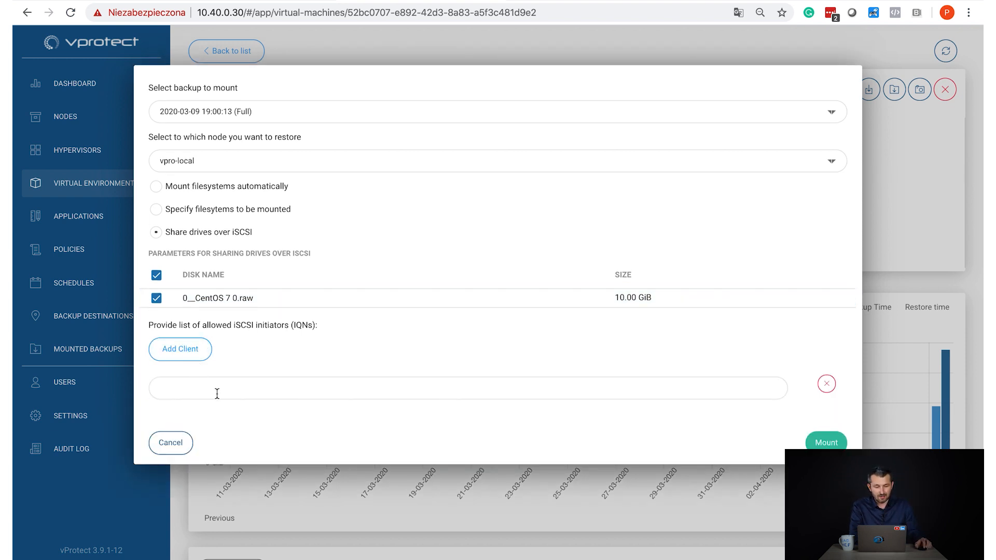
left_click(175, 449)
Browse the Boot folder on /dev/sda1 of the mounted stor.dc backup, mark the BCD file, and return to the mounted backups list.
left_click(88, 353)
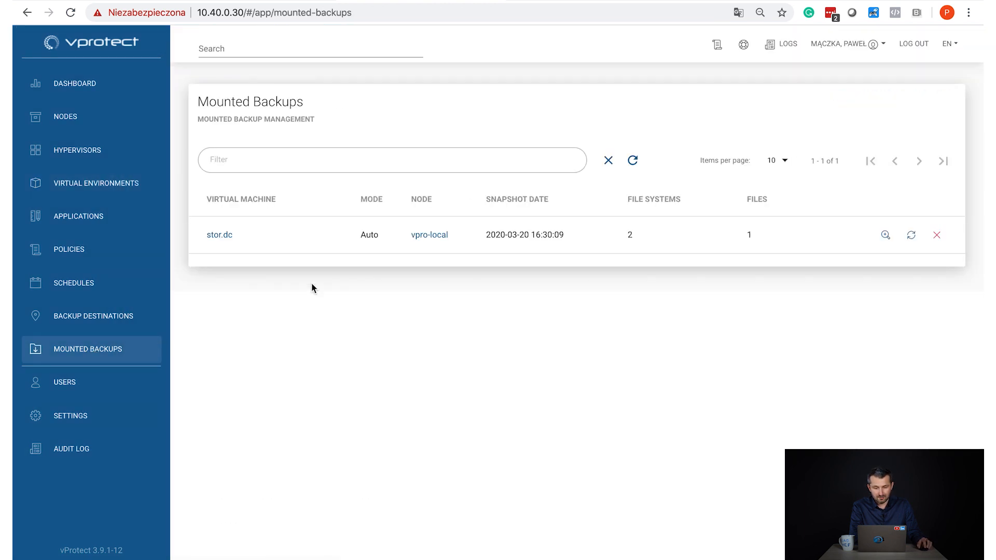
left_click(887, 236)
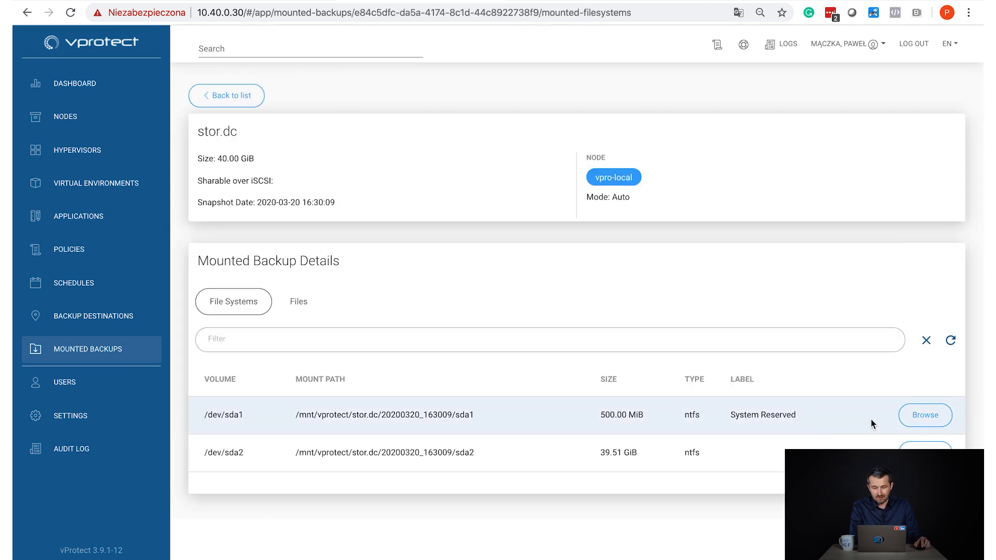
left_click(922, 422)
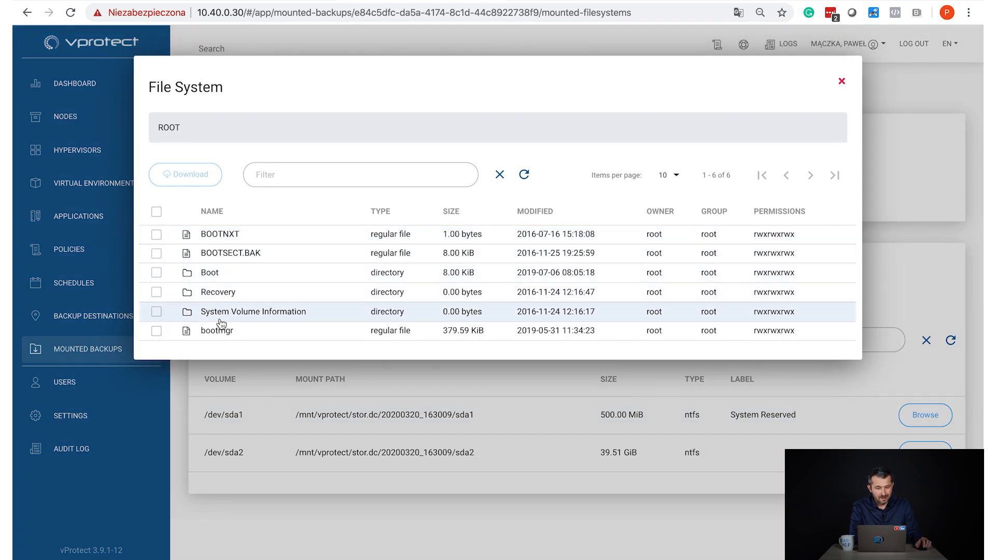
left_click(209, 273)
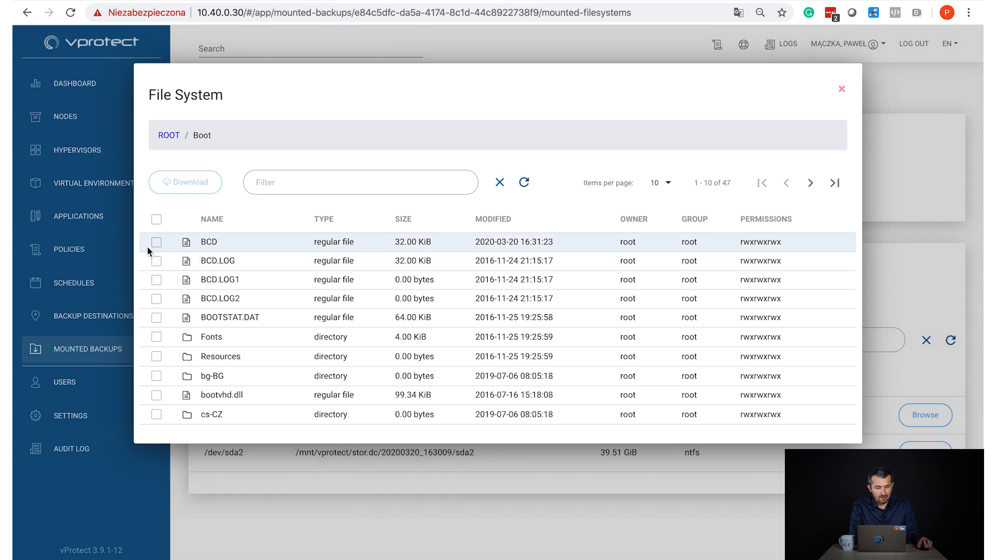
left_click(157, 242)
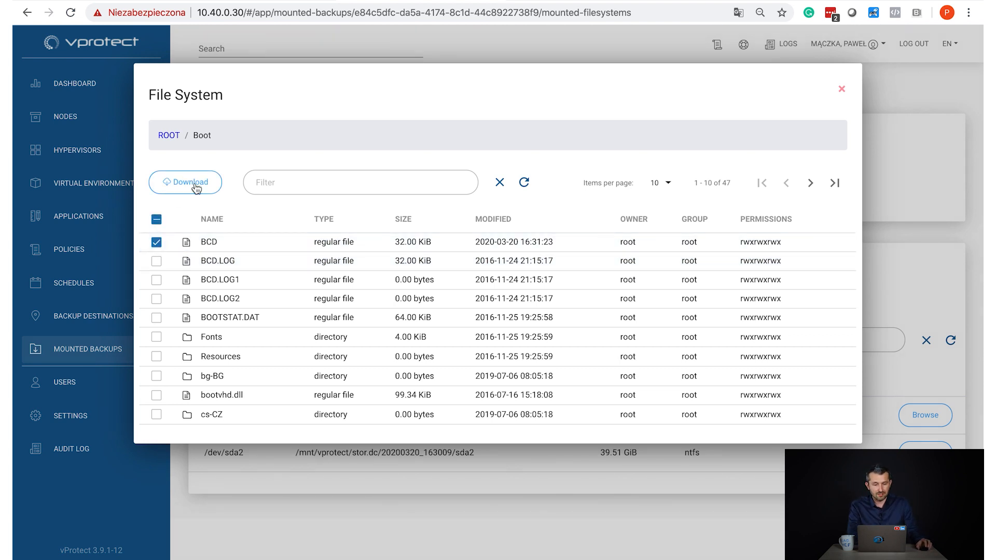
left_click(843, 89)
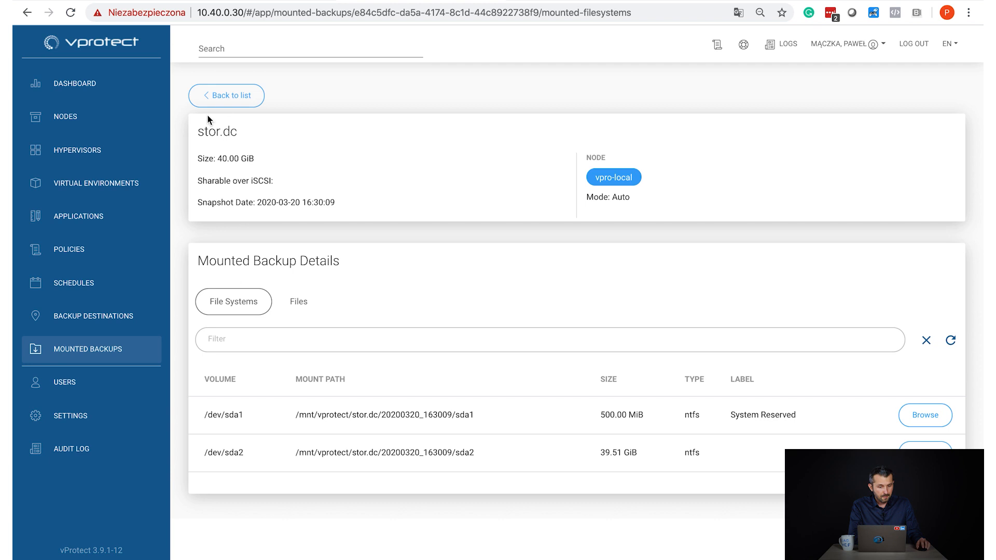
left_click(221, 96)
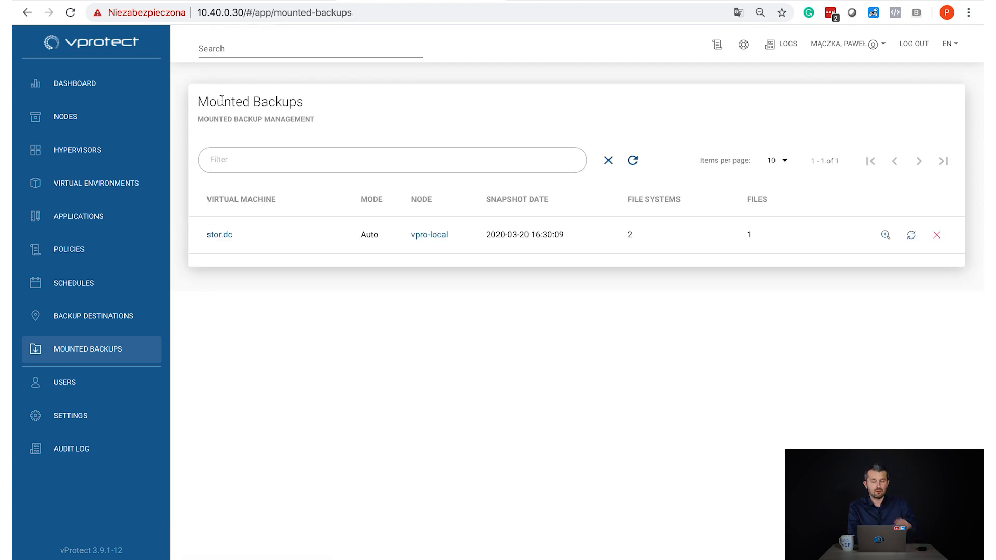
Return to the details of CentOS 7__2020-01-29__19.01.43 and submit a snapshot task for it.
left_click(57, 250)
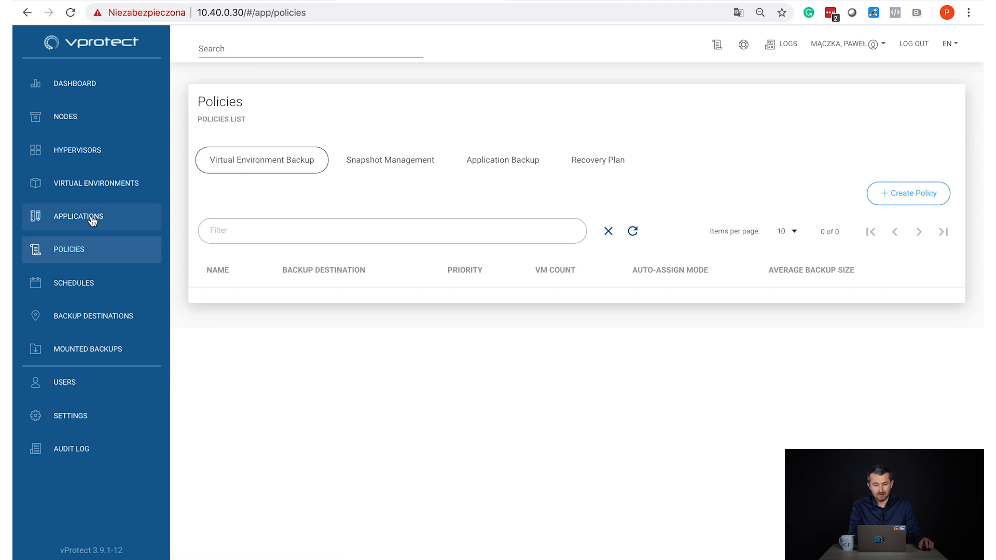
left_click(27, 13)
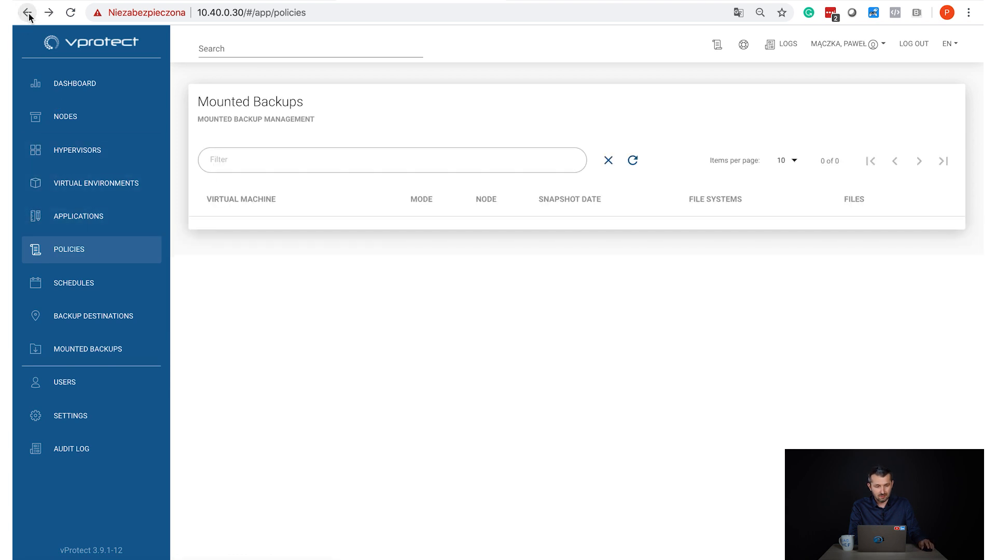
left_click(27, 12)
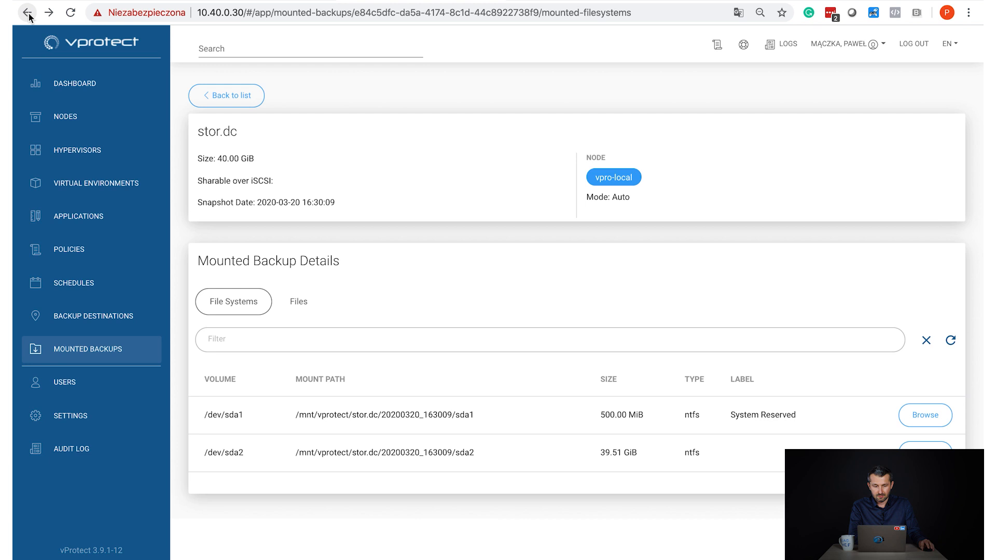
left_click(28, 15)
left_click(28, 15)
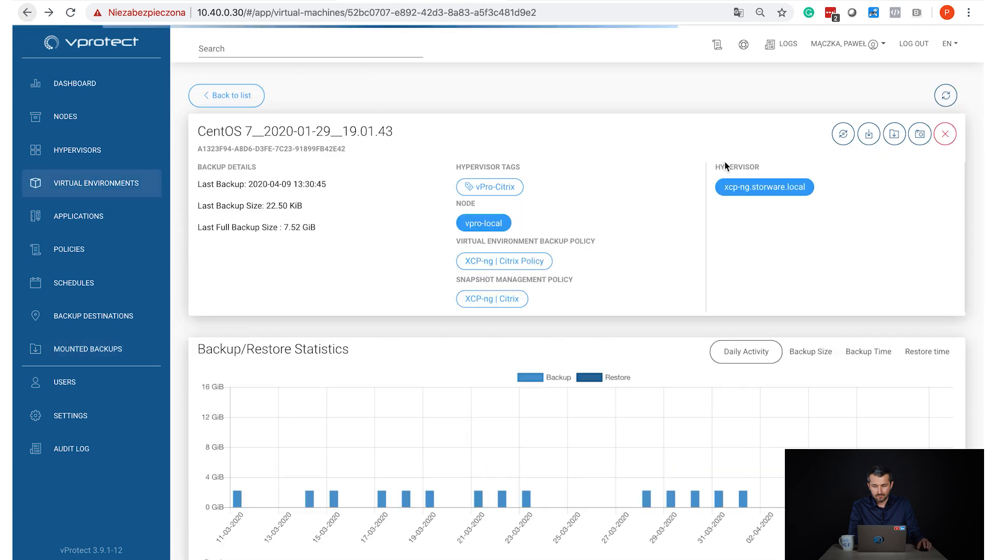
left_click(921, 138)
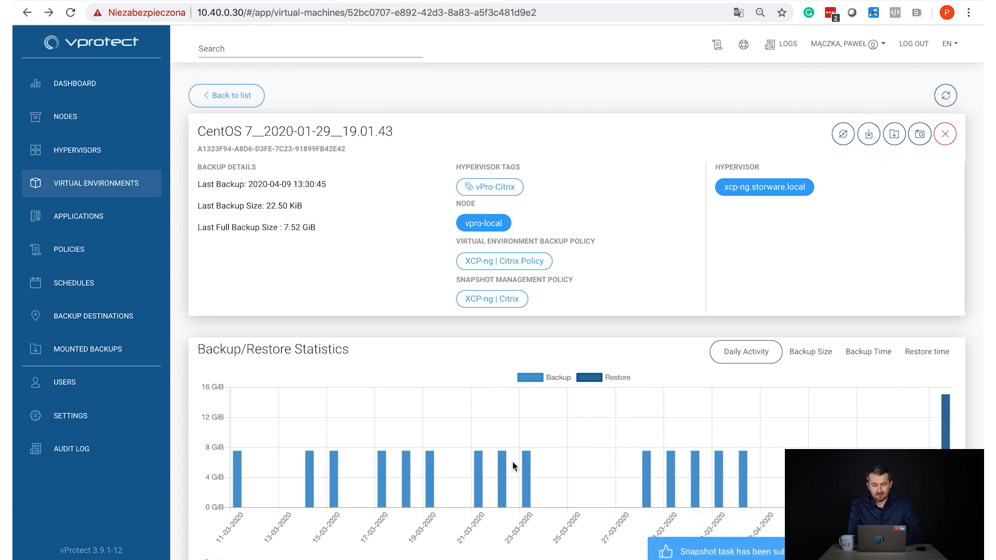
scroll(512, 460, "down", 9)
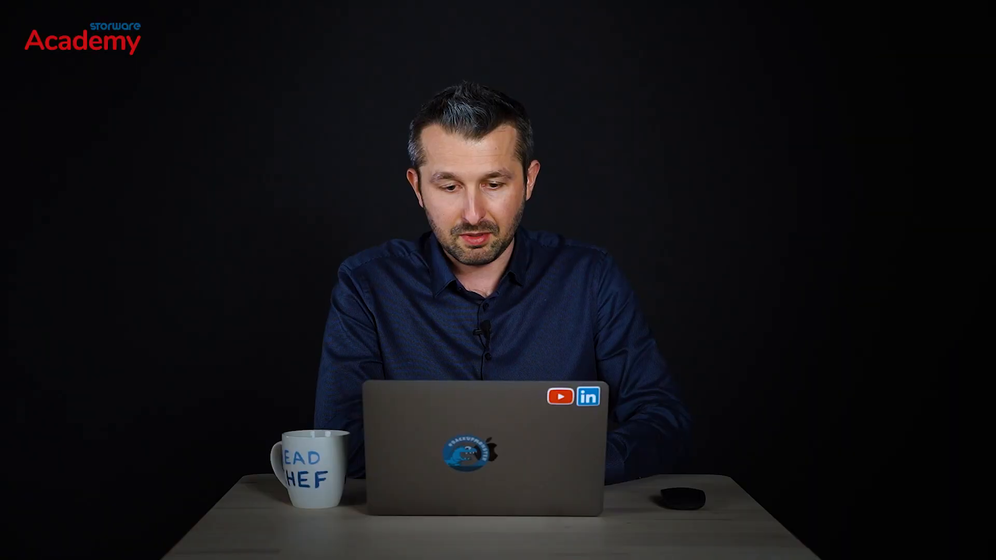